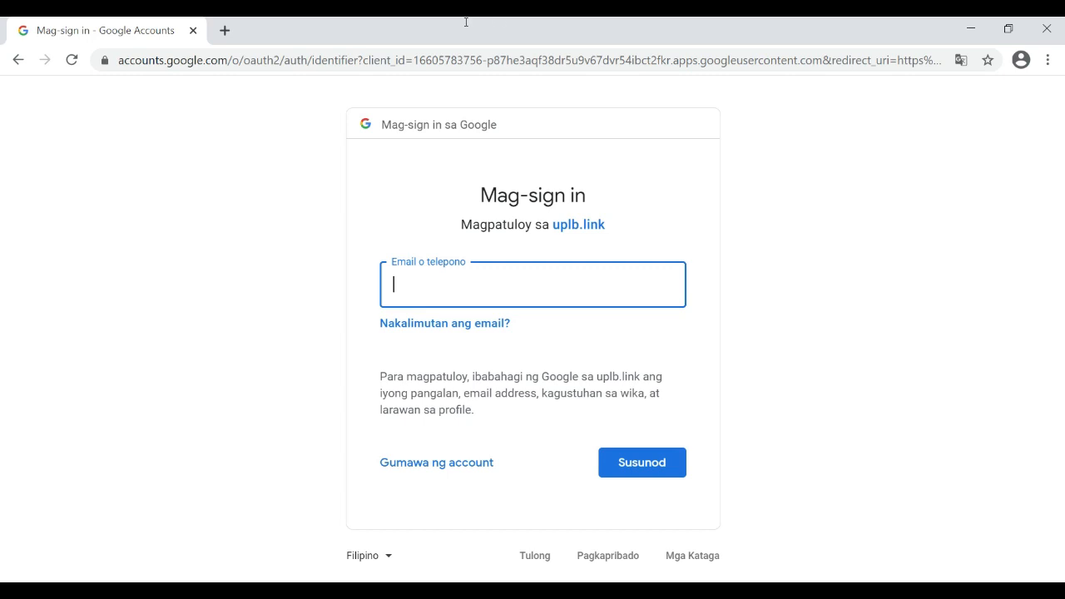
Sign in to Google with the saved university e-mail and the account password.
{"action": "key", "text": "Down"}
{"action": "key", "text": "Return"}
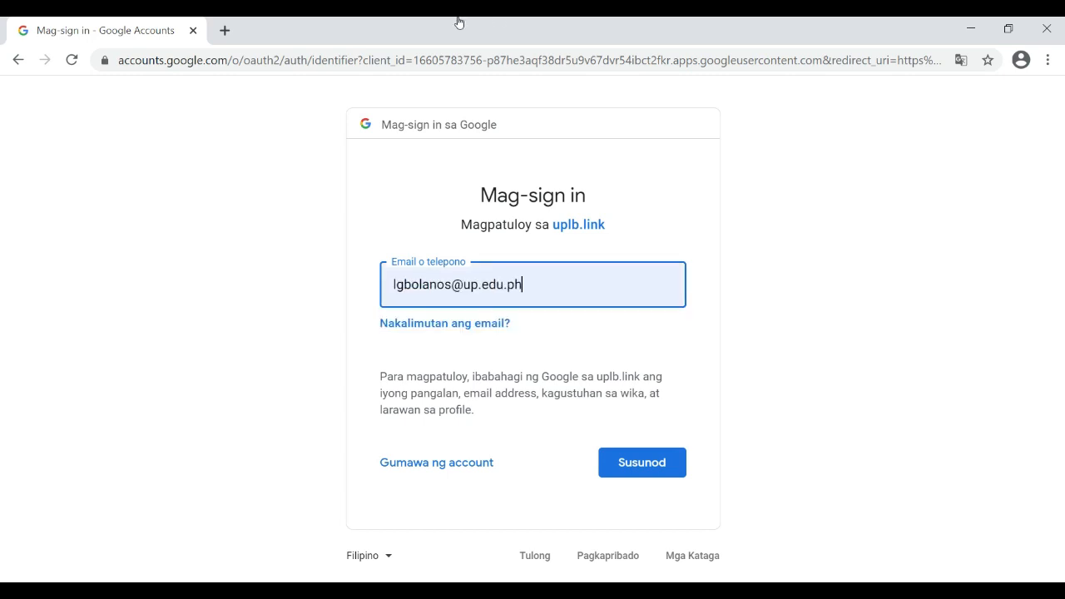
{"action": "key", "text": "Return"}
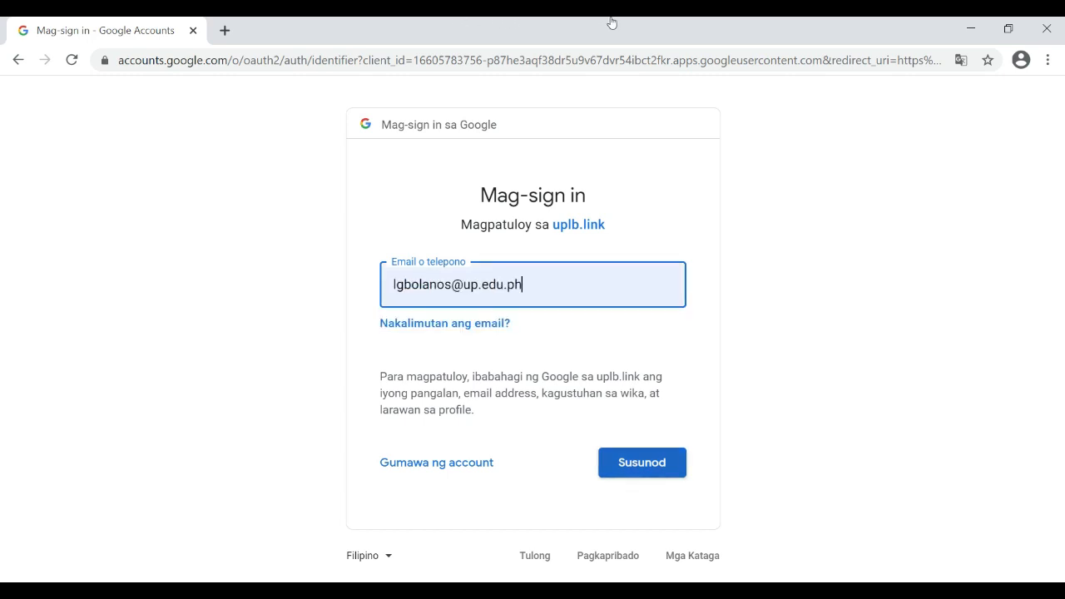
{"action": "type", "text": "••••"}
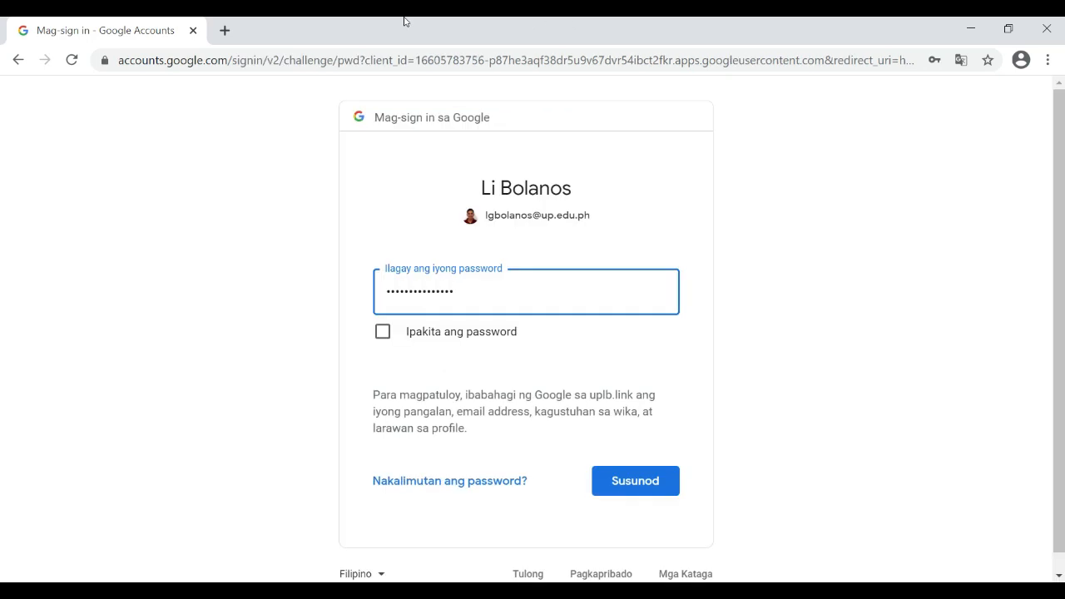
{"action": "key", "text": "Return"}
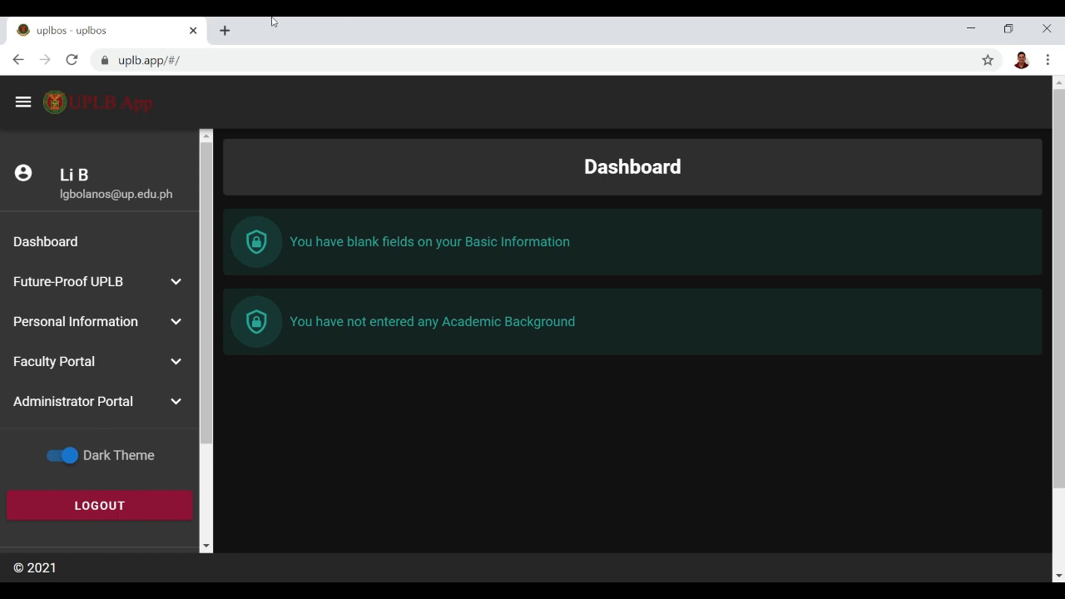
{"action": "left_click", "coordinate": [169, 362]}
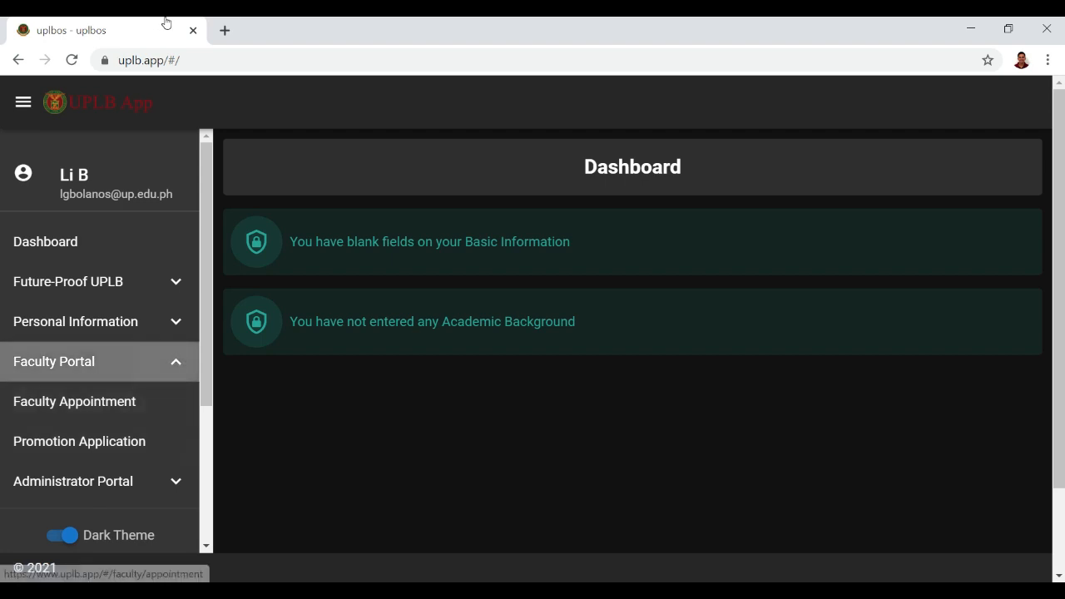
{"action": "left_click", "coordinate": [171, 362]}
{"action": "scroll", "coordinate": [170, 362], "scroll_direction": "down", "scroll_amount": 3}
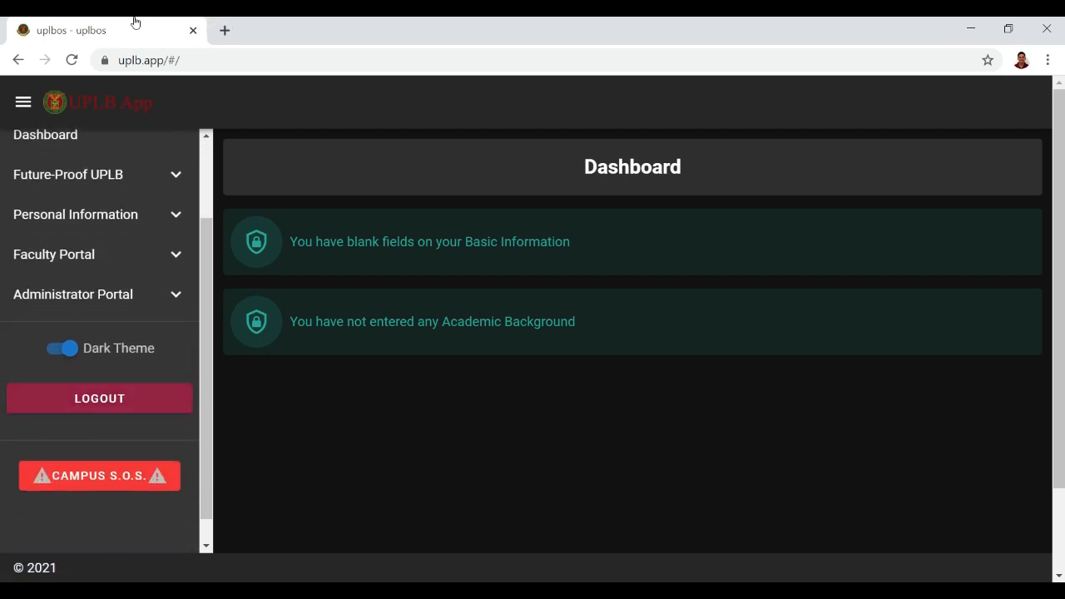
{"action": "left_click", "coordinate": [100, 399]}
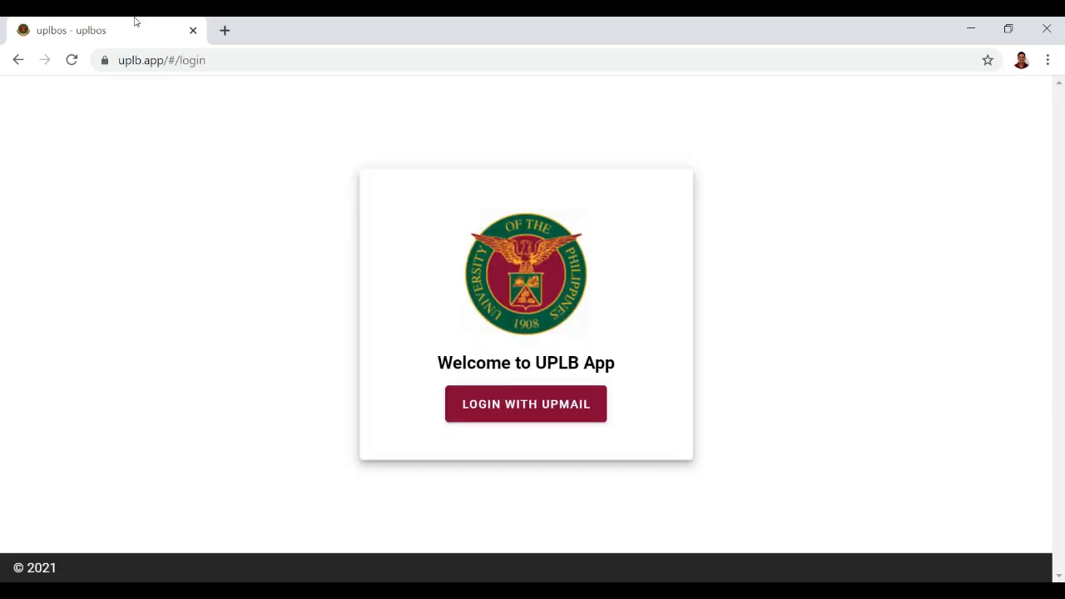
{"action": "left_click", "coordinate": [497, 404]}
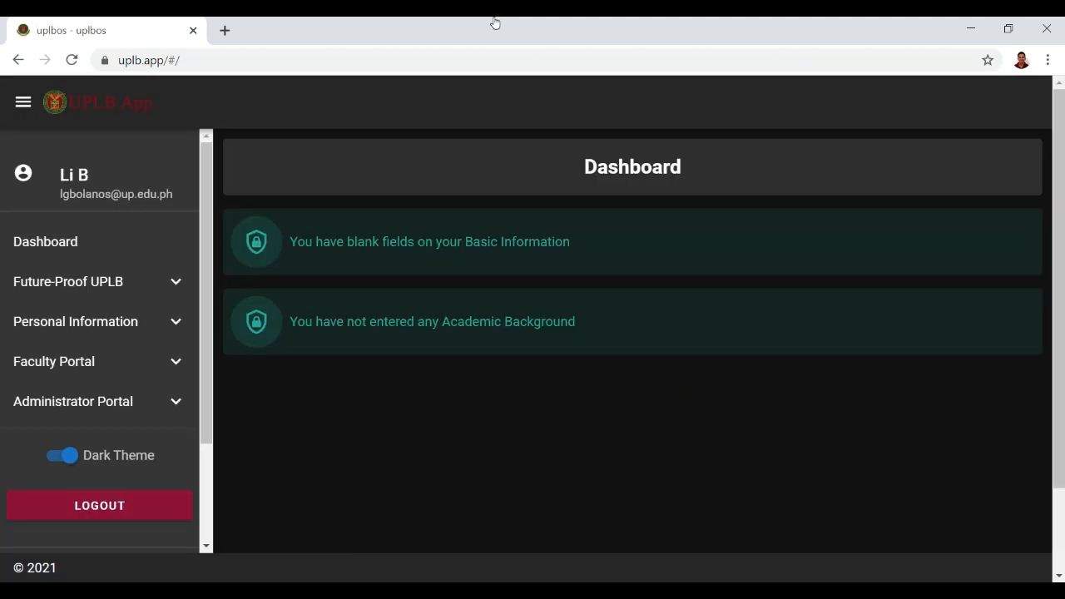
{"action": "scroll", "coordinate": [166, 400], "scroll_direction": "down", "scroll_amount": 2}
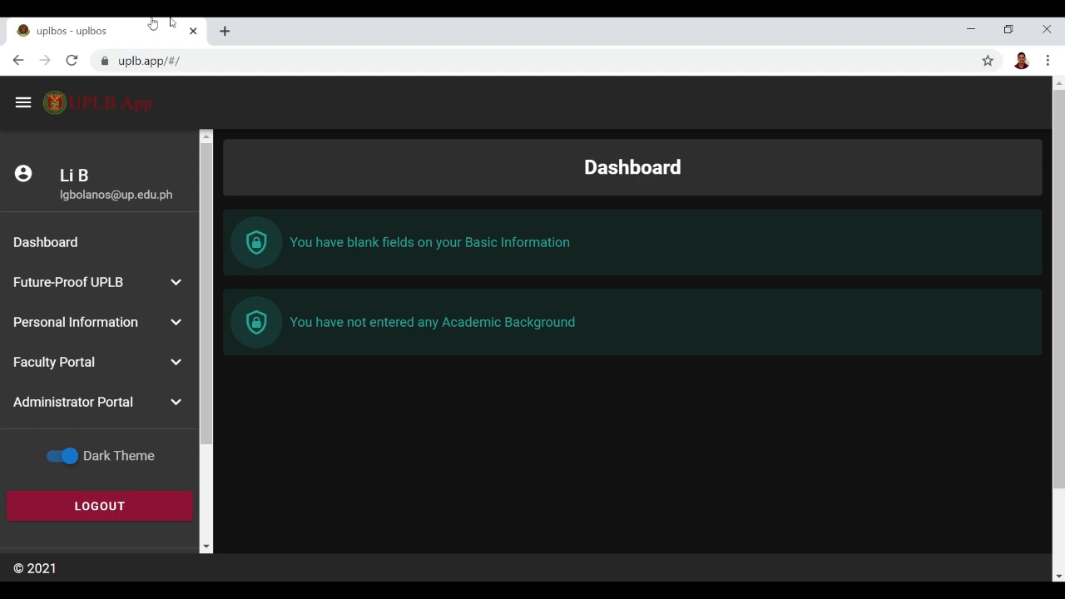
Replace the first name in Basic Information with new text and save the change.
{"action": "left_click", "coordinate": [127, 322]}
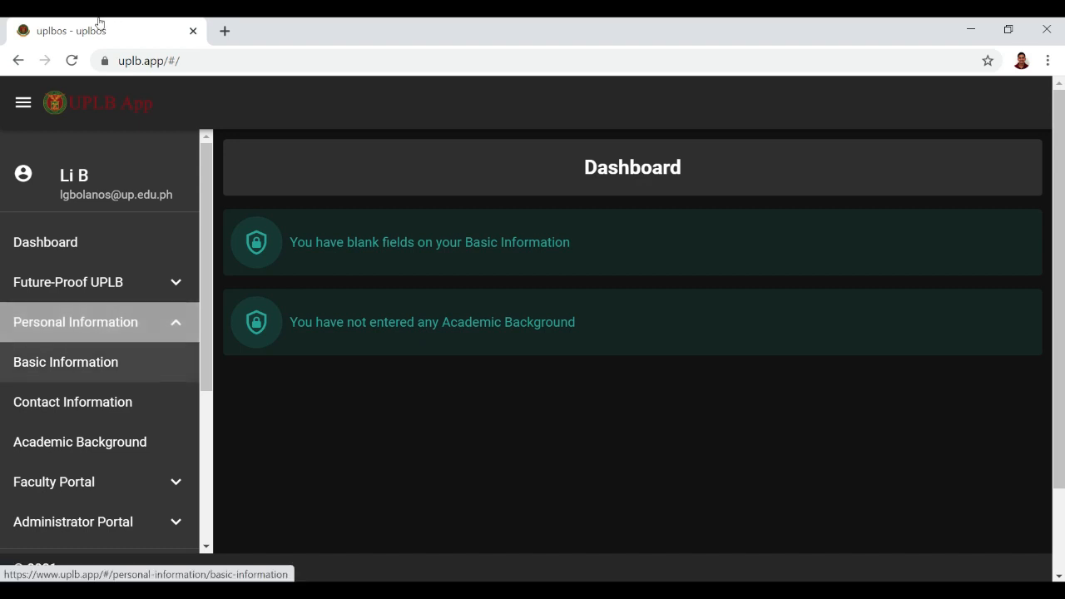
{"action": "key", "text": "Return"}
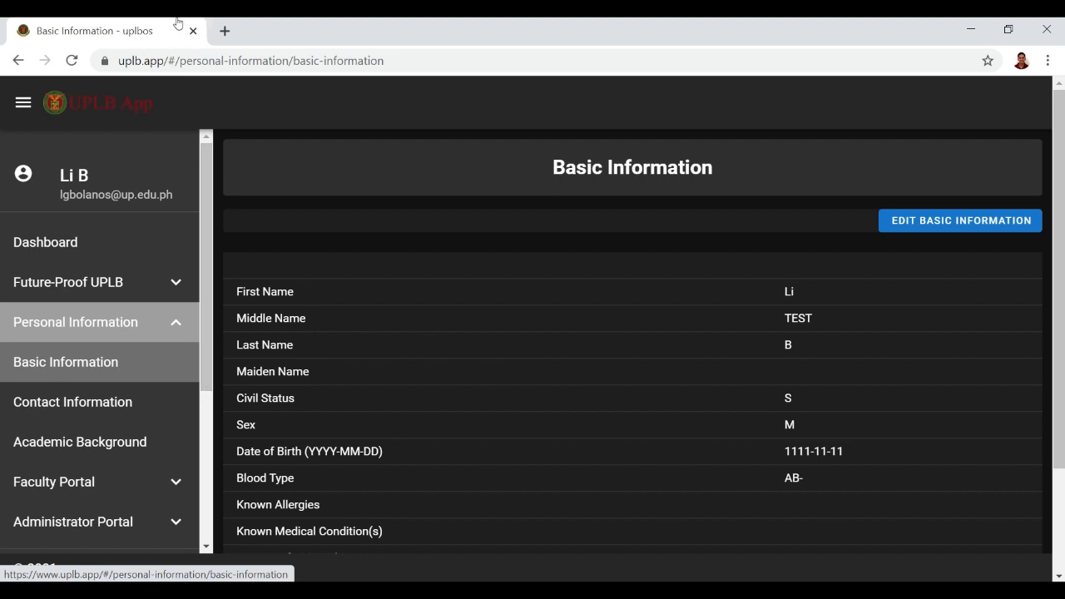
{"action": "scroll", "coordinate": [576, 317], "scroll_direction": "down", "scroll_amount": 2}
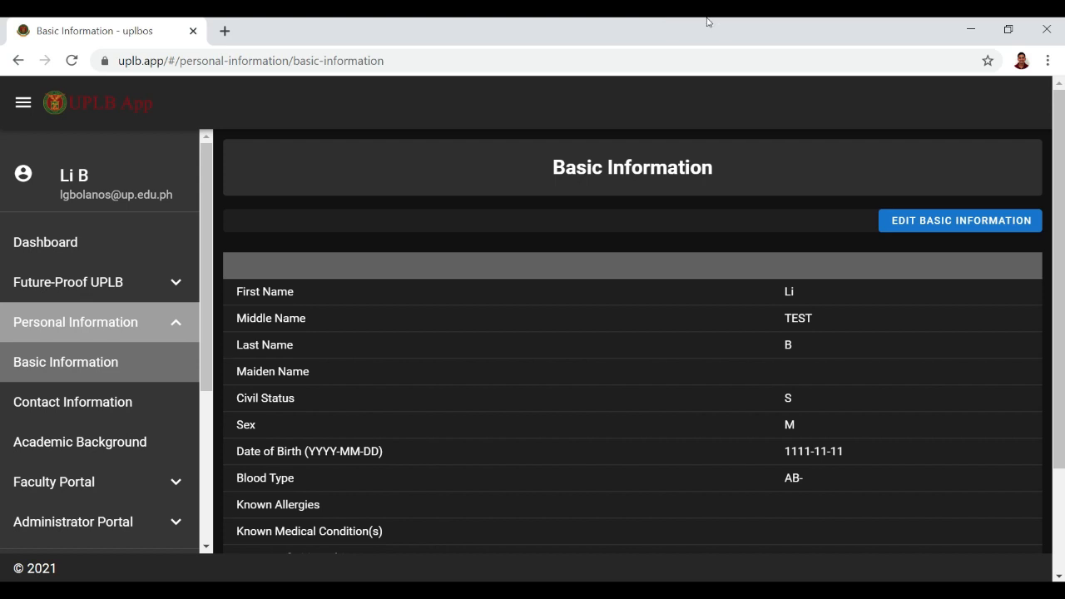
{"action": "left_click", "coordinate": [922, 220]}
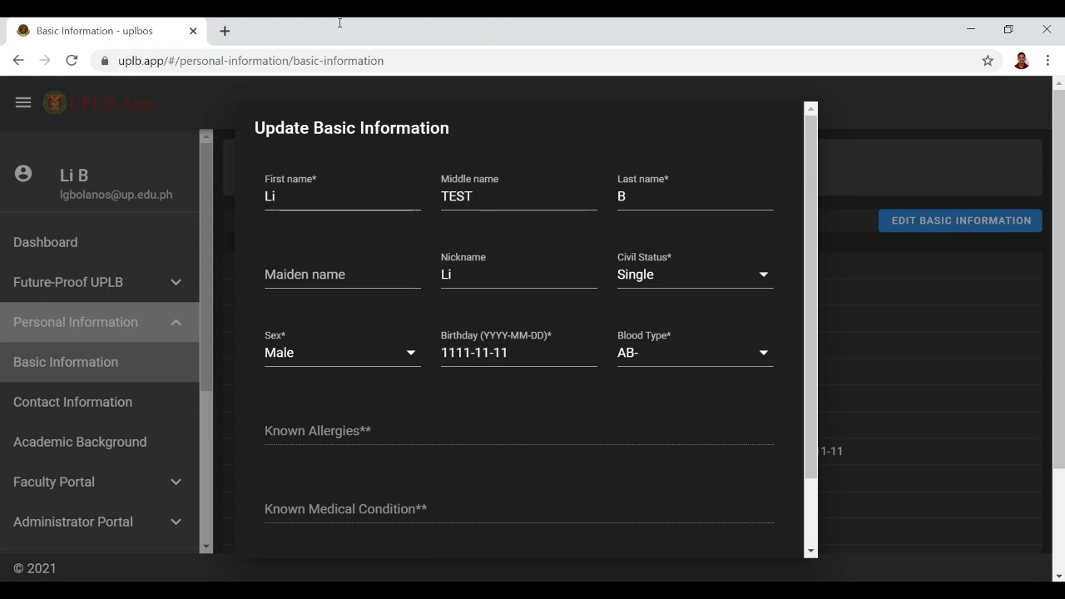
{"action": "left_click", "coordinate": [321, 197]}
{"action": "type", "text": "sadasdasdadas"}
{"action": "scroll", "coordinate": [519, 333], "scroll_direction": "down", "scroll_amount": 1}
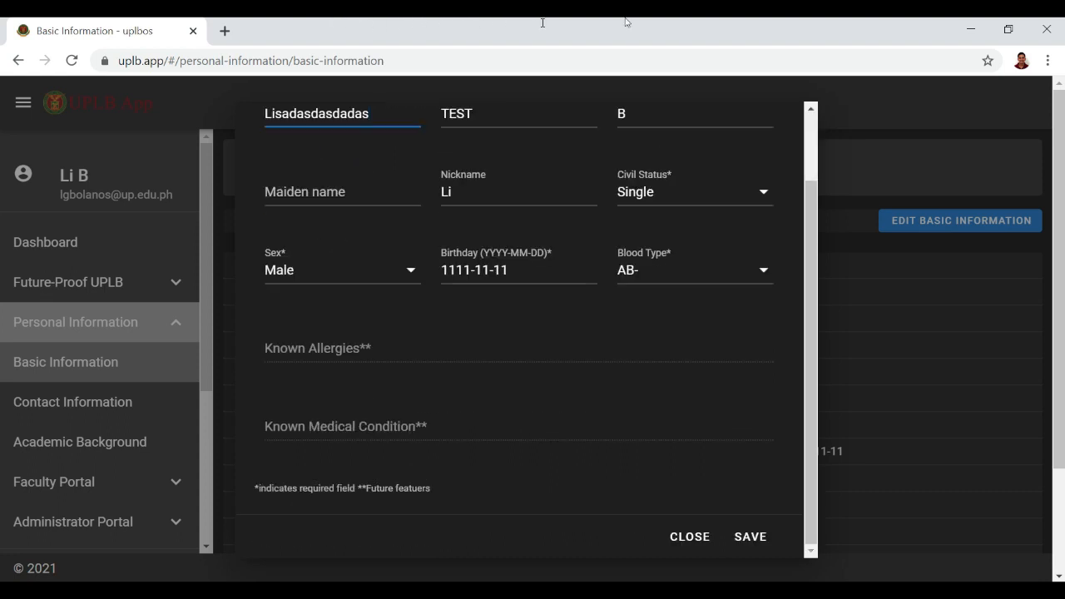
{"action": "left_click", "coordinate": [741, 537]}
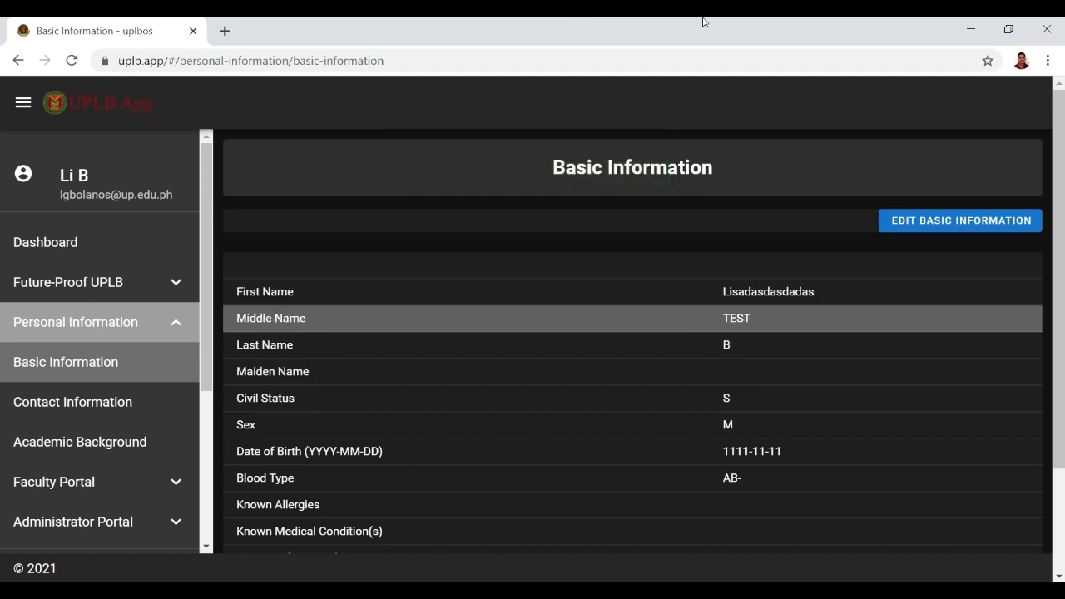
Go to Academic Background and start a new degree entry.
{"action": "scroll", "coordinate": [704, 319], "scroll_direction": "down", "scroll_amount": 1}
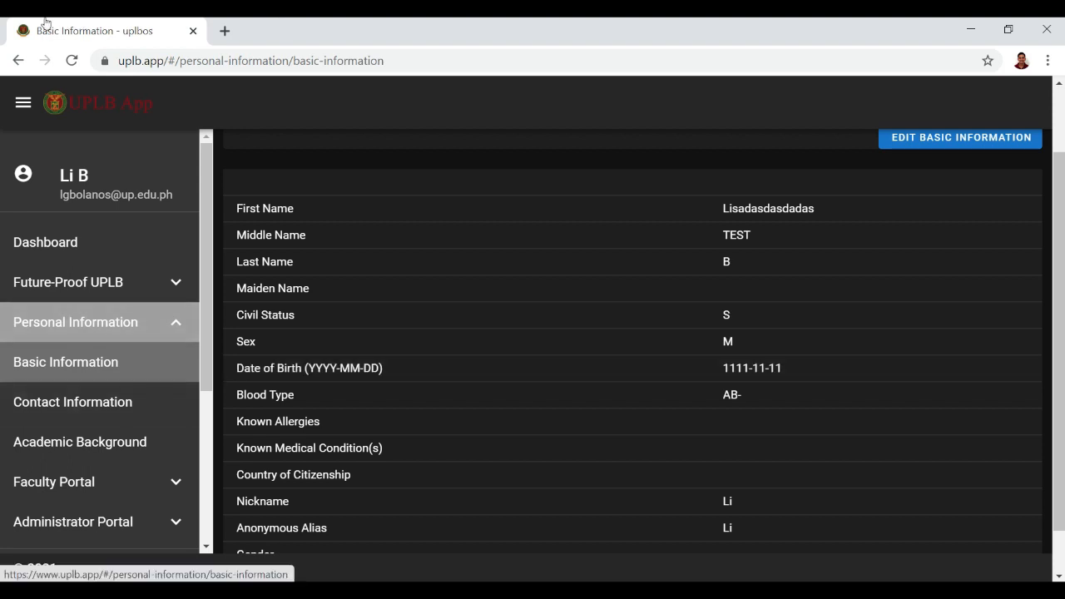
{"action": "key", "text": "Tab"}
{"action": "key", "text": "Tab"}
{"action": "key", "text": "Return"}
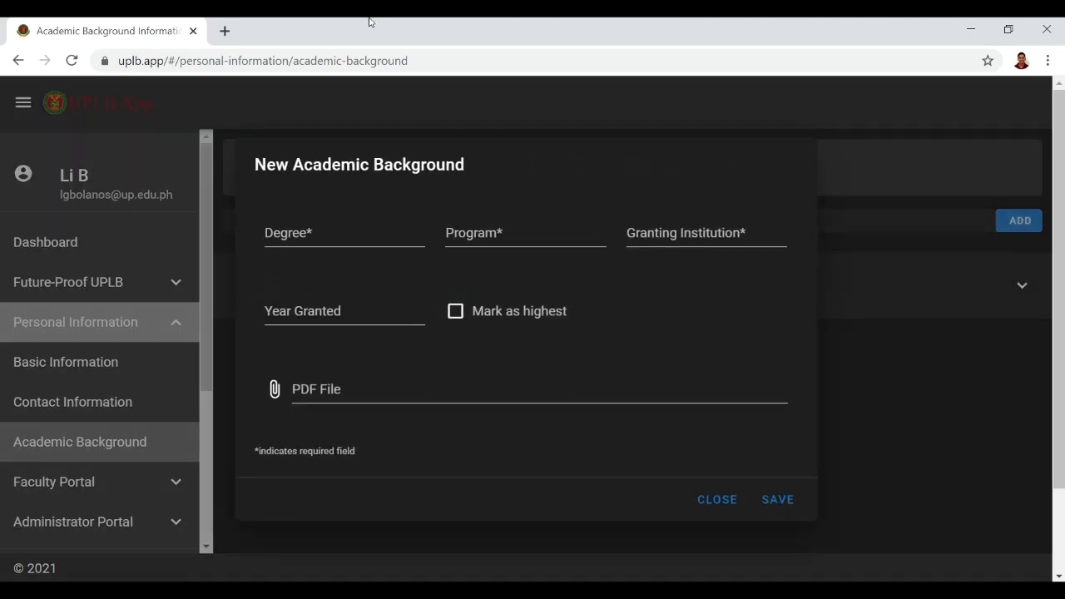
Enter degree MASTER OF SCIENCE, program DMG, institution UPLB, year 2022, mark it highest, and save.
{"action": "left_click", "coordinate": [302, 234]}
{"action": "type", "text": "MASTER"}
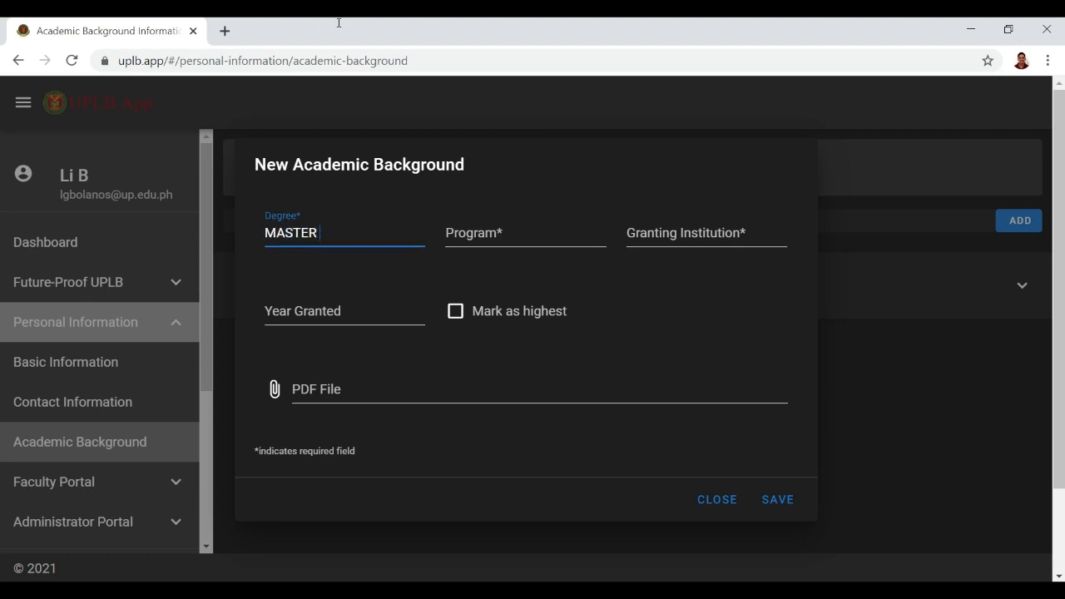
{"action": "type", "text": " OF SCIENCE"}
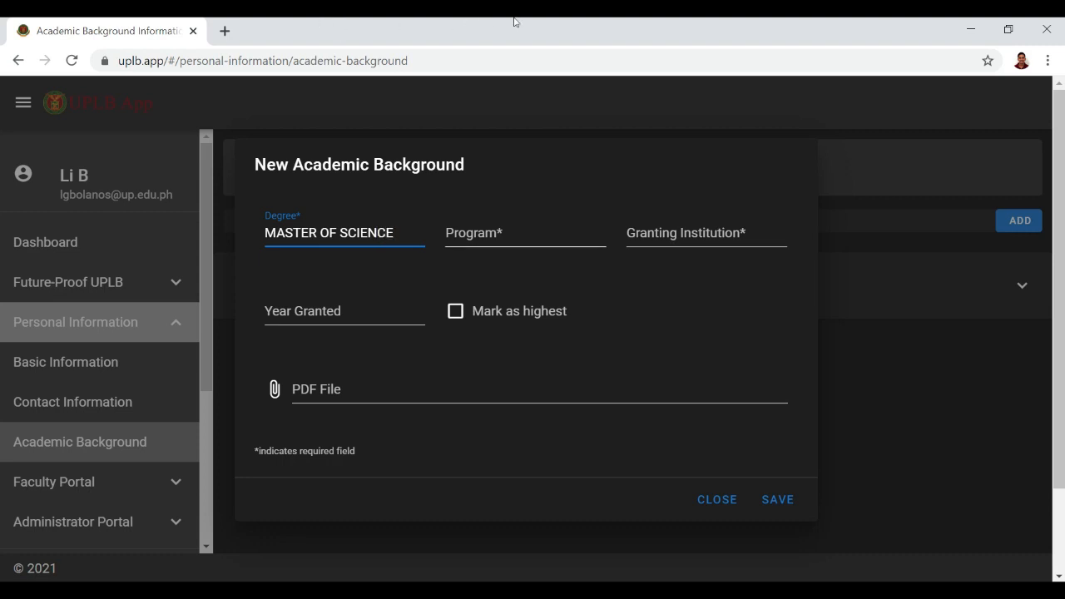
{"action": "key", "text": "Tab"}
{"action": "type", "text": "DMG"}
{"action": "key", "text": "Tab"}
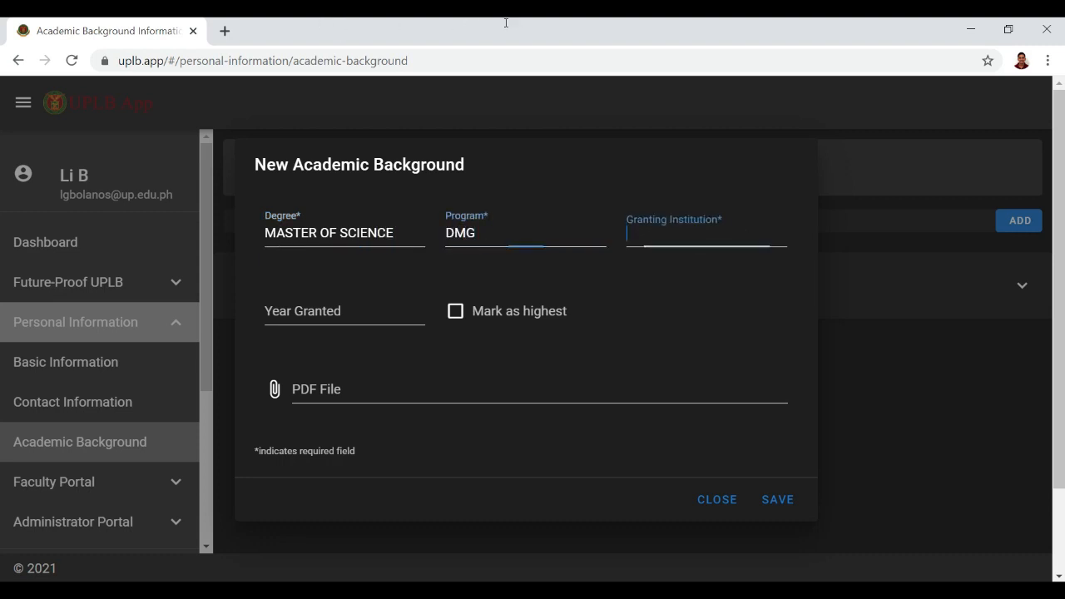
{"action": "type", "text": "UPLB"}
{"action": "key", "text": "Tab"}
{"action": "type", "text": "2022"}
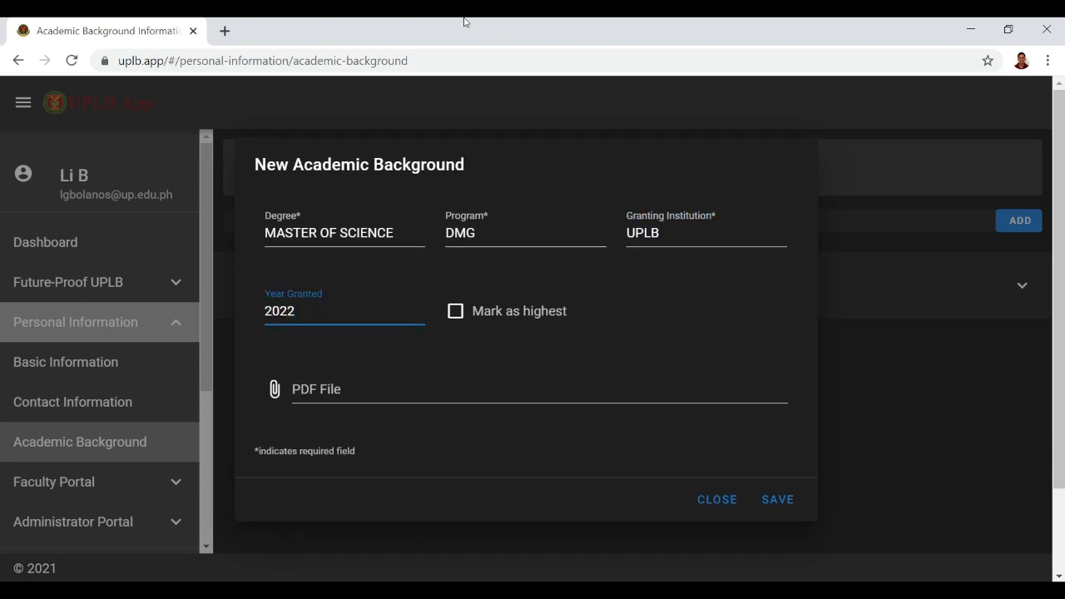
{"action": "key", "text": "Tab"}
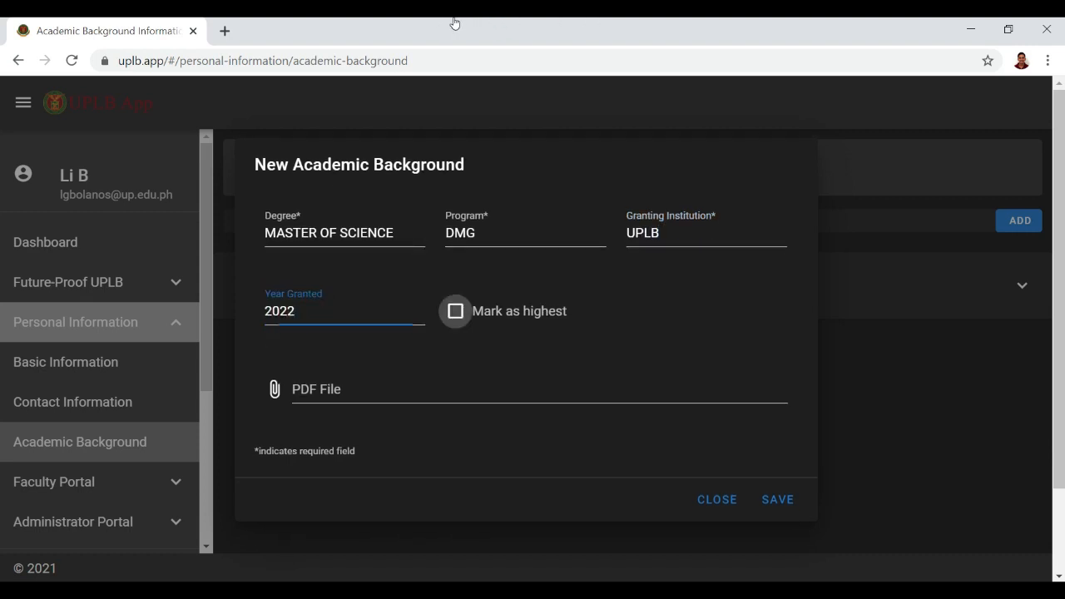
{"action": "key", "text": "space"}
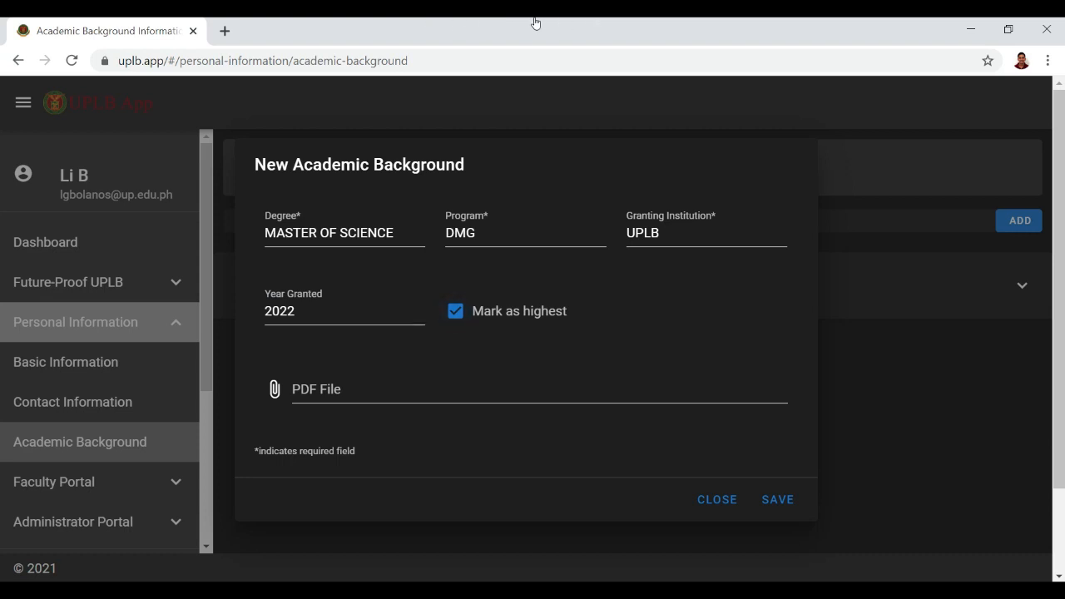
{"action": "key", "text": "Tab"}
{"action": "key", "text": "Tab"}
{"action": "key", "text": "Tab"}
{"action": "key", "text": "Tab"}
{"action": "key", "text": "Tab"}
{"action": "key", "text": "Tab"}
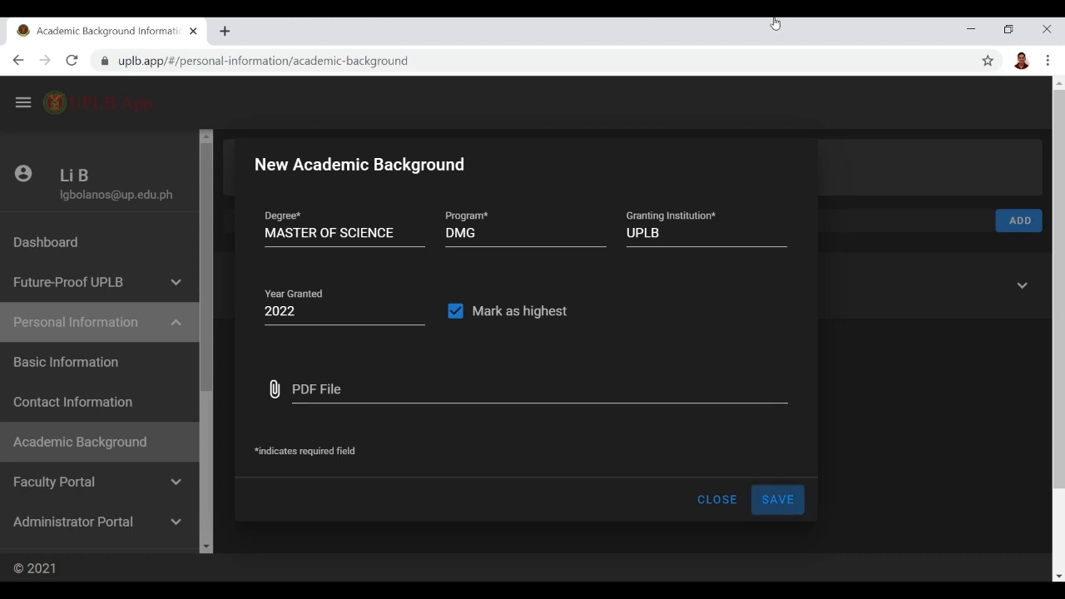
{"action": "key", "text": "Return"}
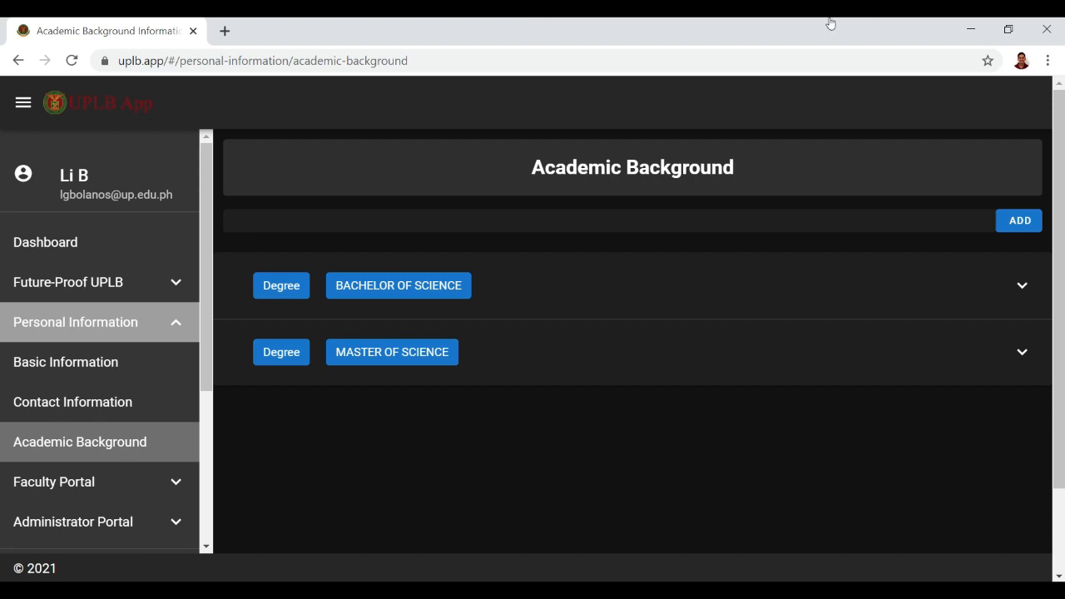
{"action": "left_click", "coordinate": [810, 285]}
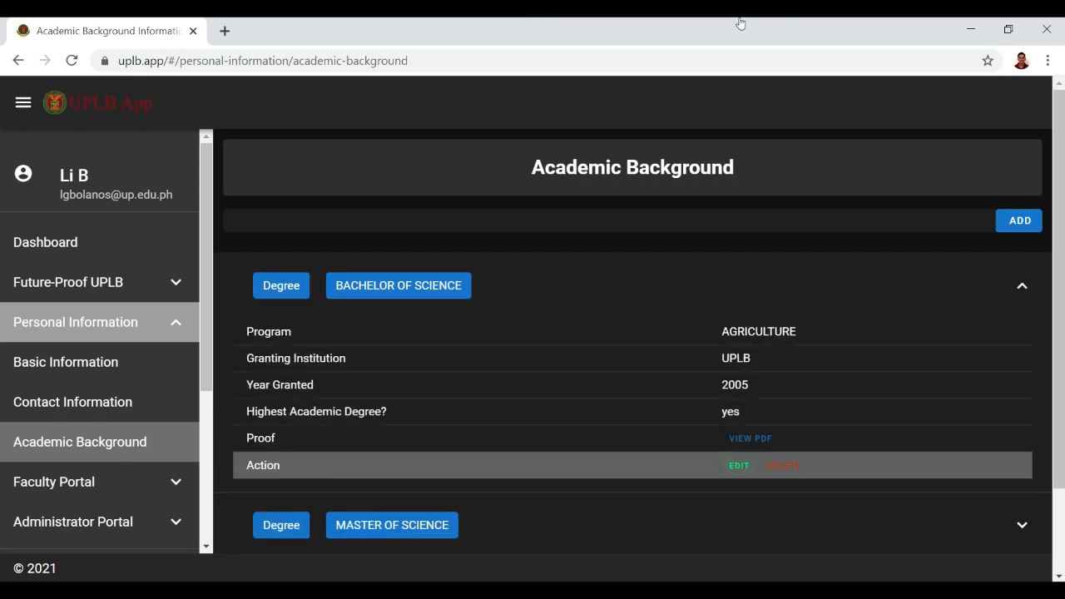
Unmark Bachelor of Science as highest degree, change its year granted to 2006, and save.
{"action": "left_click", "coordinate": [739, 465]}
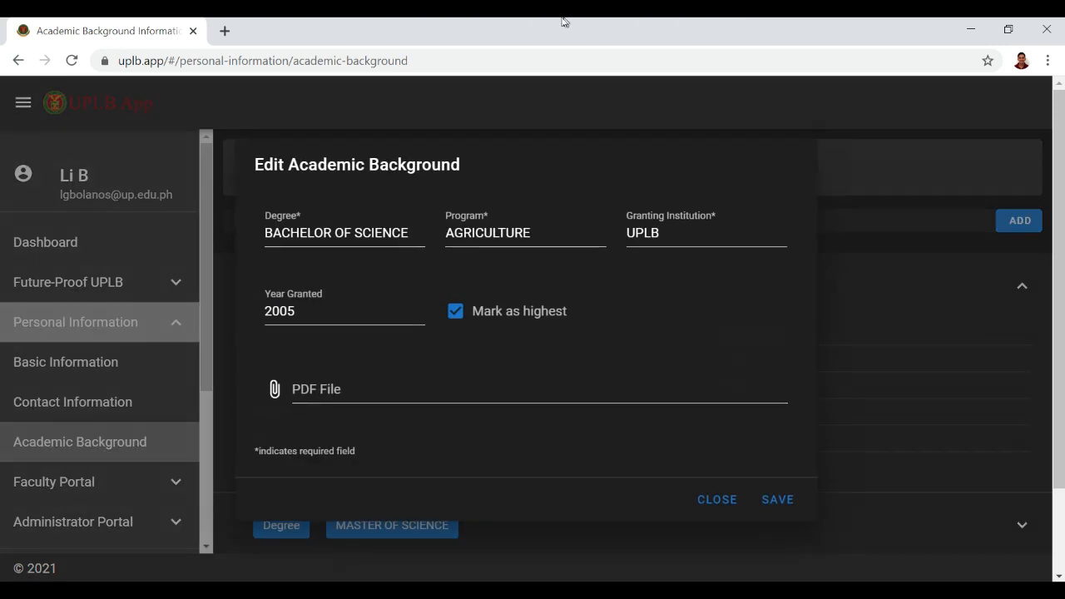
{"action": "left_click", "coordinate": [457, 312]}
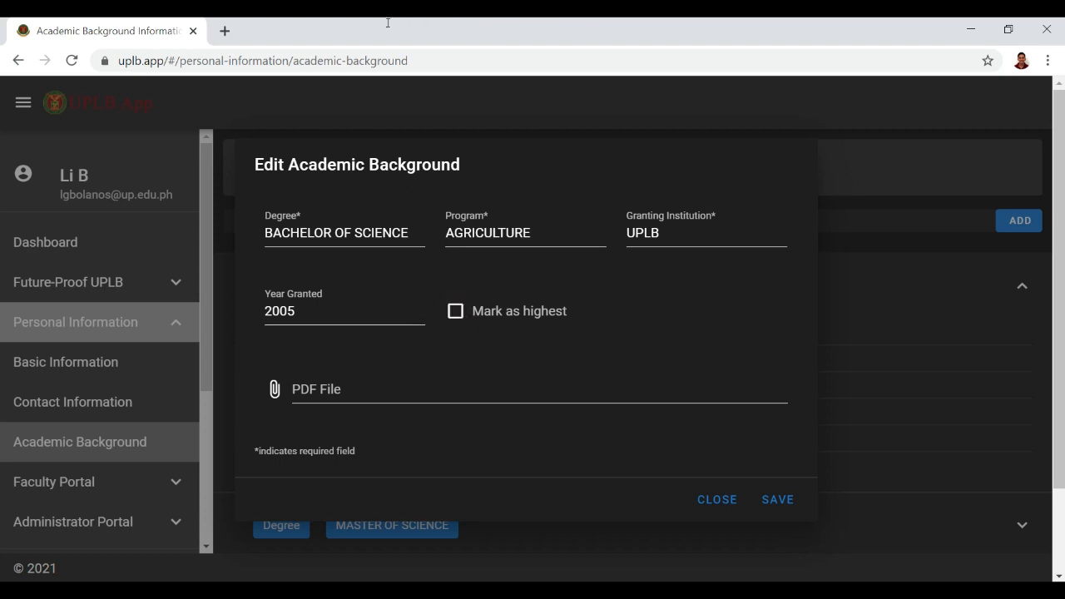
{"action": "left_click", "coordinate": [320, 311]}
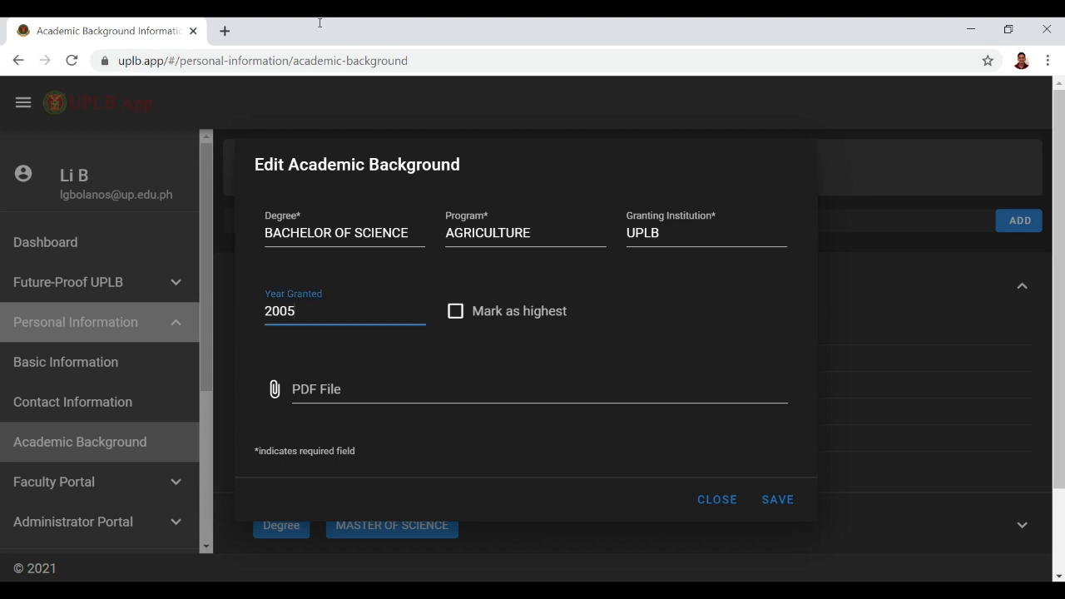
{"action": "key", "text": "BackSpace"}
{"action": "left_click", "coordinate": [775, 500]}
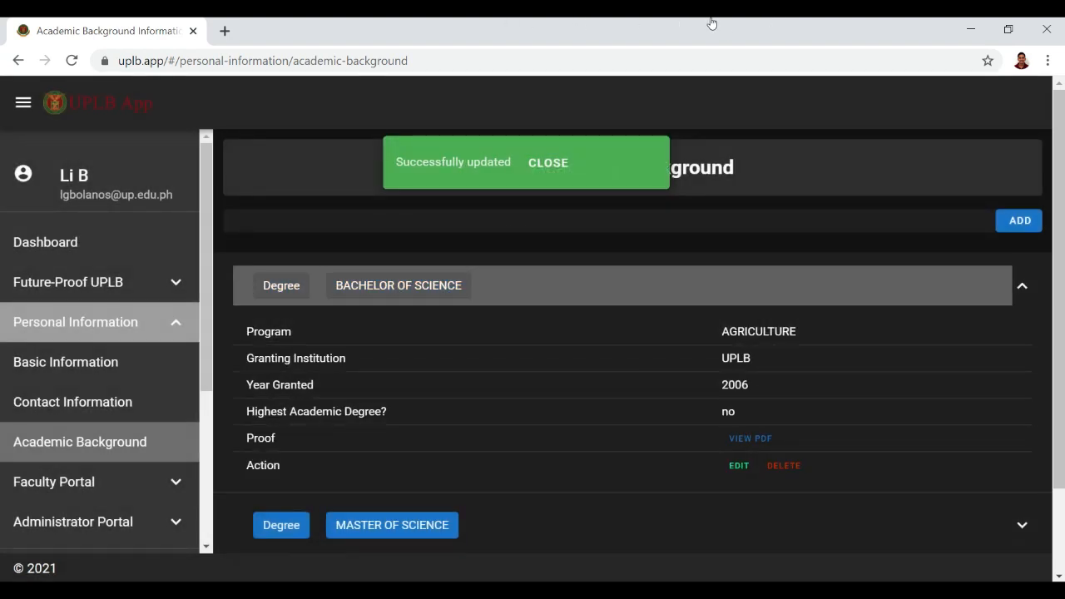
{"action": "left_click", "coordinate": [712, 285]}
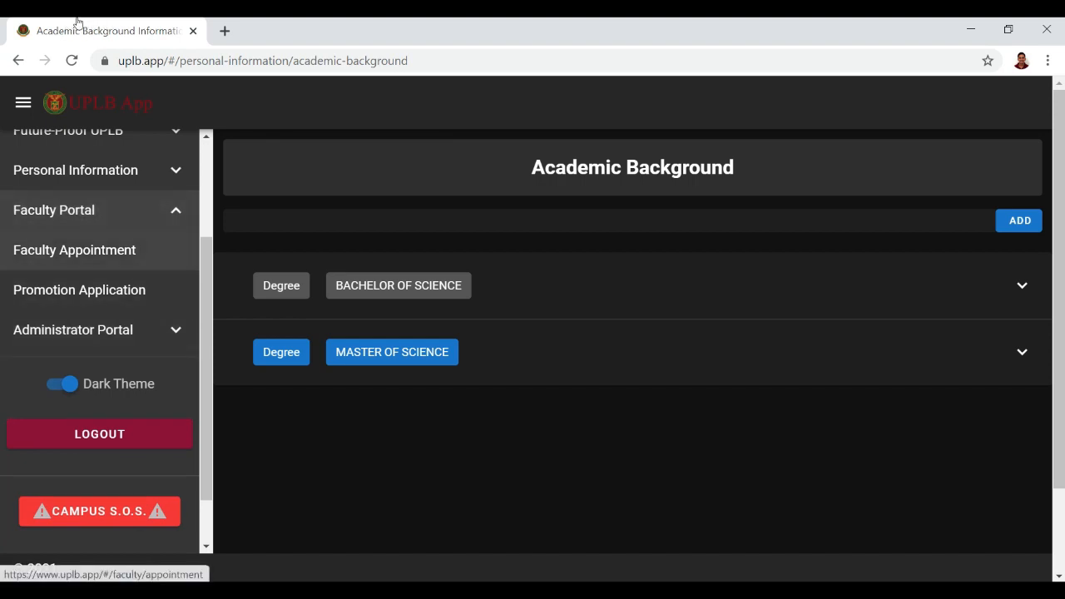
Look over the Faculty Appointment, Basic Information and Academic Background pages.
{"action": "left_click", "coordinate": [79, 250]}
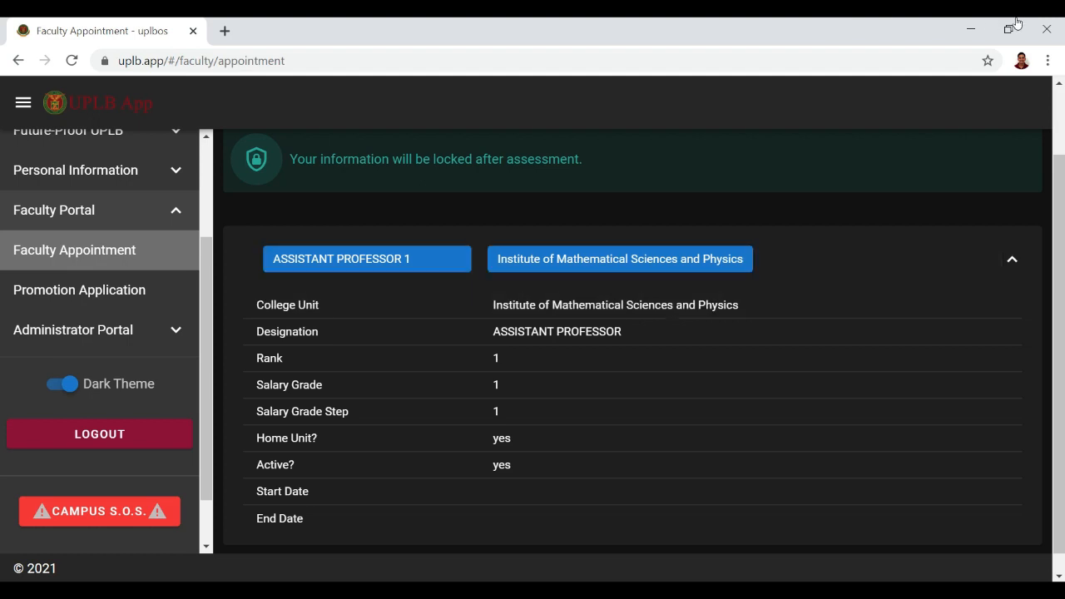
{"action": "left_click", "coordinate": [1012, 259]}
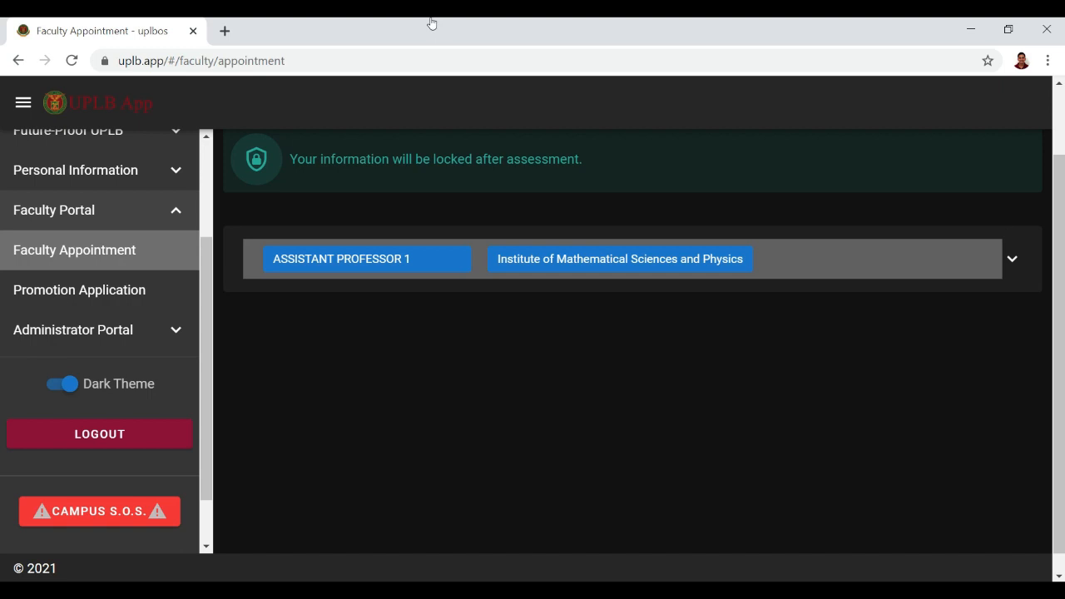
{"action": "left_click_drag", "start_coordinate": [207, 287], "coordinate": [206, 239]}
{"action": "left_click", "coordinate": [166, 248]}
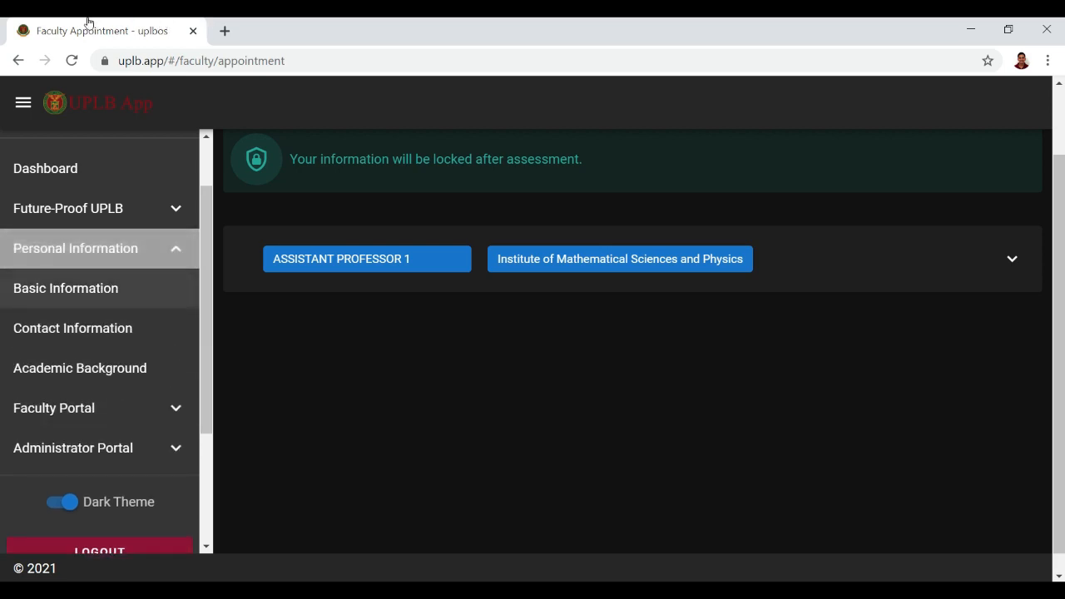
{"action": "left_click", "coordinate": [87, 289]}
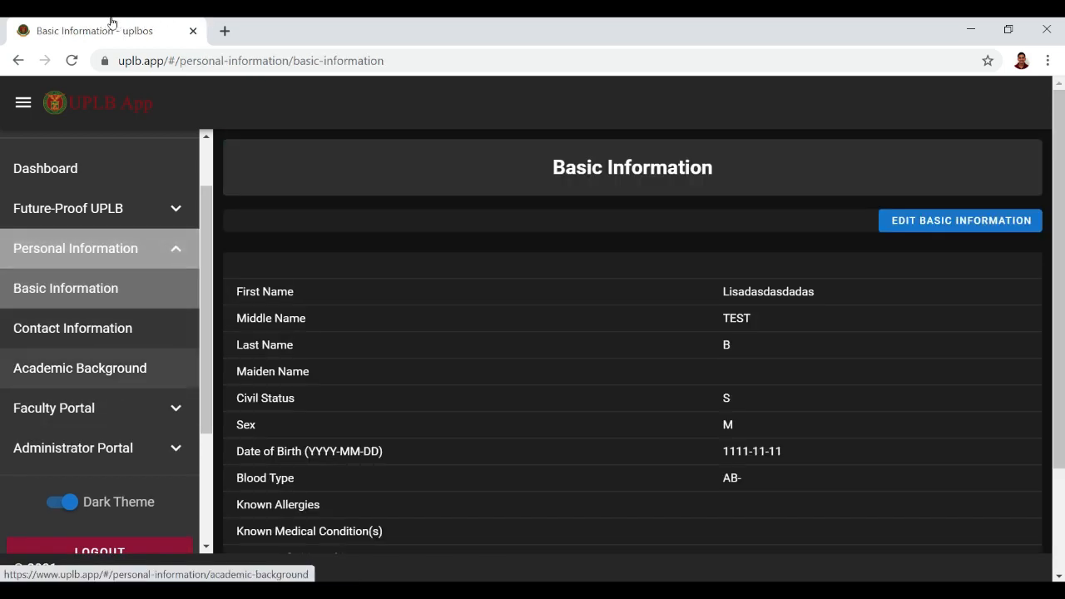
{"action": "left_click", "coordinate": [112, 368]}
{"action": "scroll", "coordinate": [146, 368], "scroll_direction": "down", "scroll_amount": 3}
Expand Faculty Portal in the sidebar and go to Promotion Application.
{"action": "left_click", "coordinate": [152, 242]}
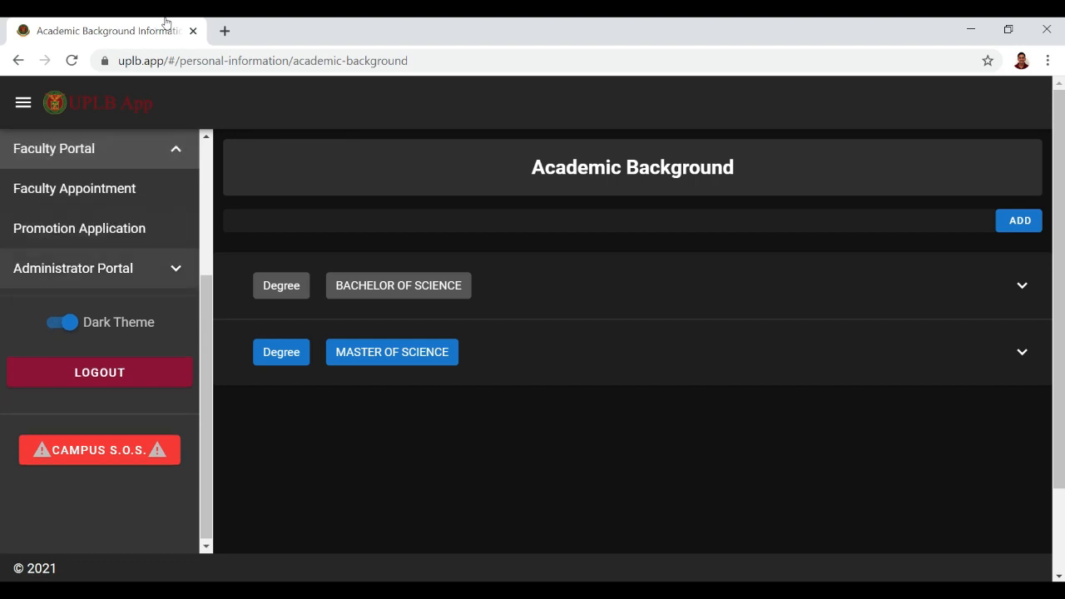
{"action": "left_click", "coordinate": [105, 189]}
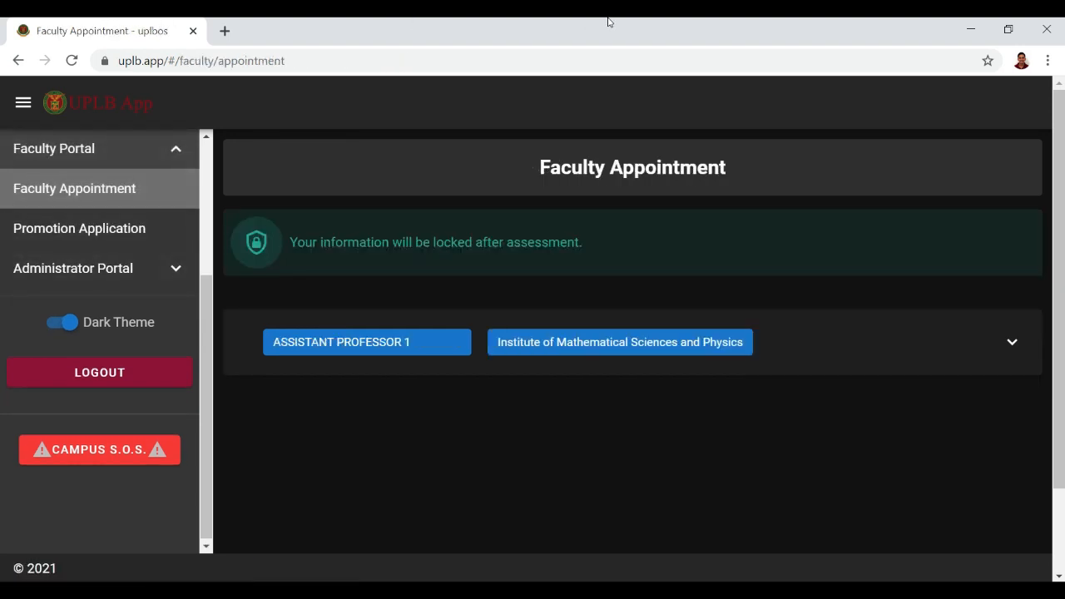
{"action": "scroll", "coordinate": [100, 333], "scroll_direction": "up", "scroll_amount": 2}
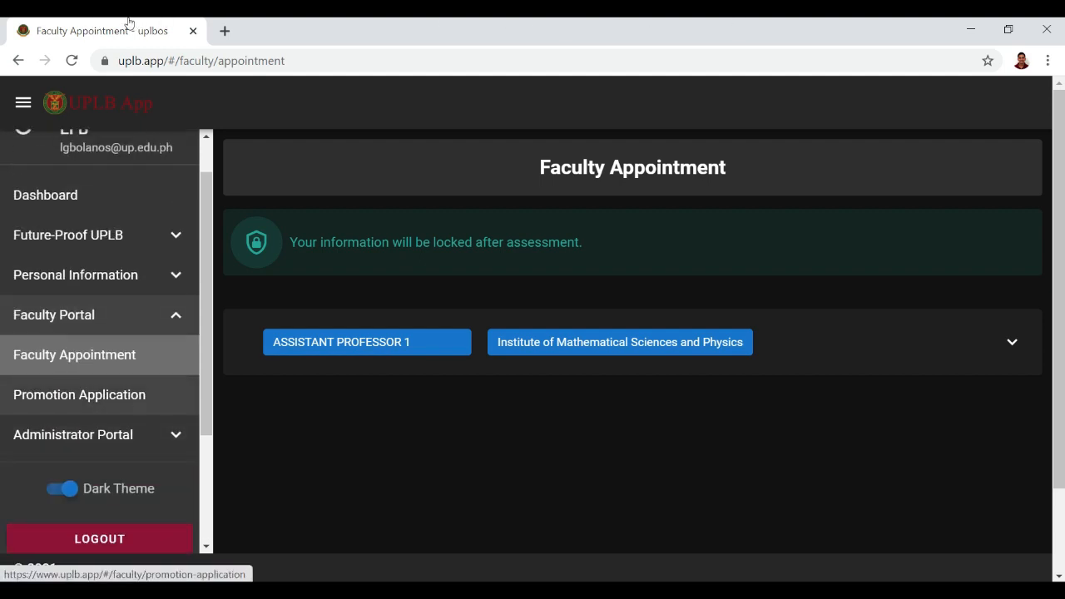
{"action": "left_click", "coordinate": [79, 395]}
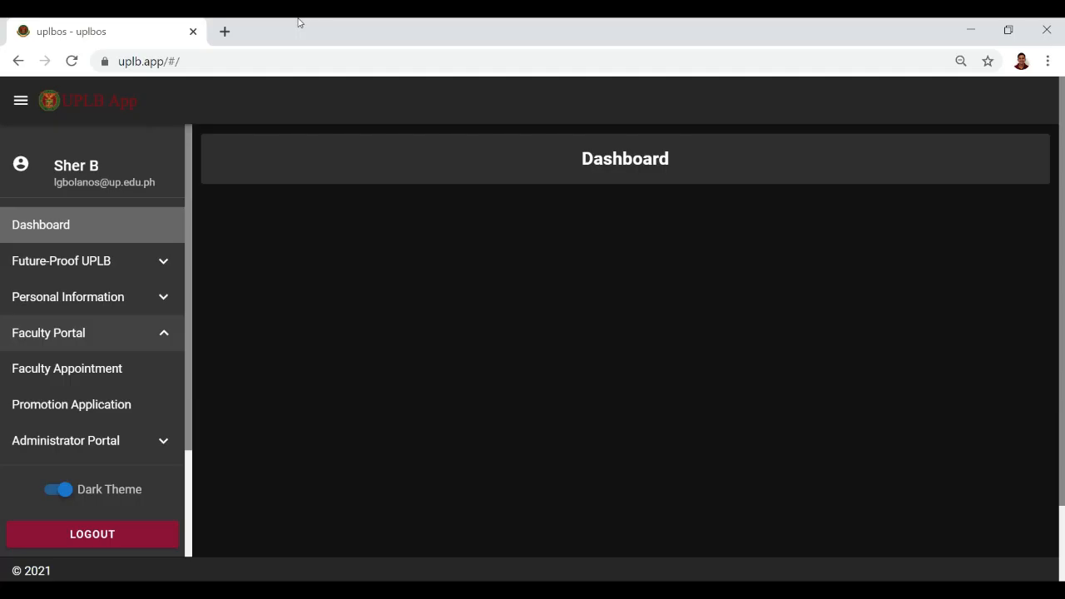
{"action": "left_click", "coordinate": [86, 333]}
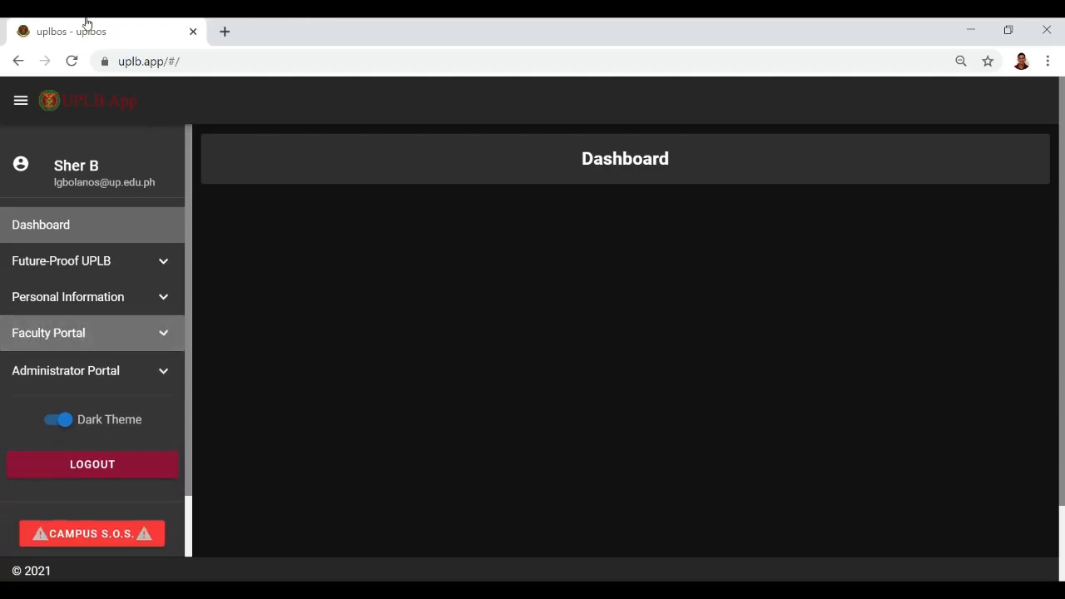
{"action": "left_click", "coordinate": [86, 333]}
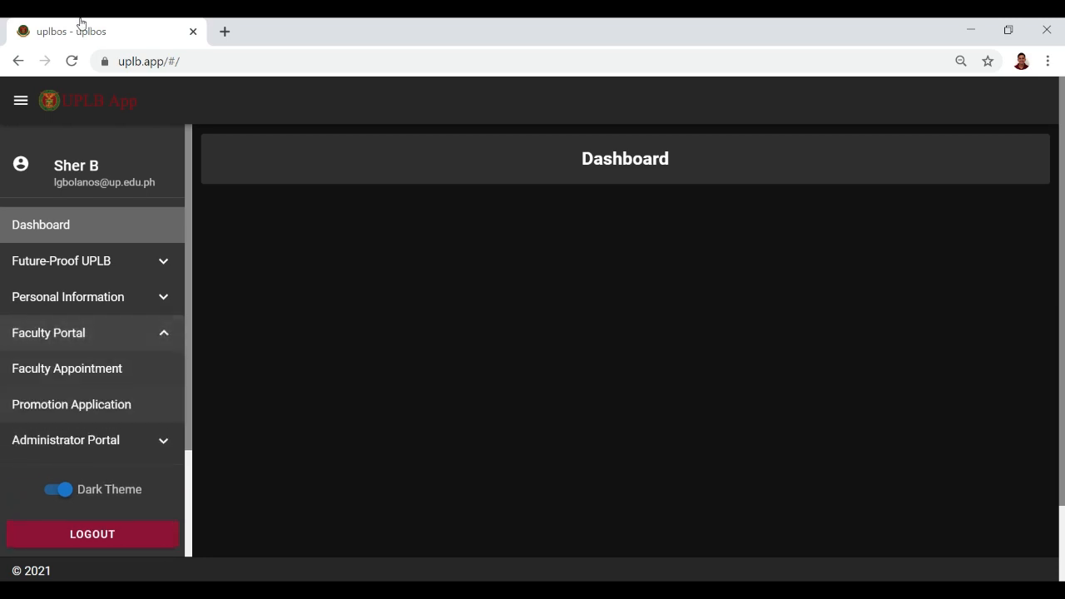
{"action": "left_click", "coordinate": [72, 405]}
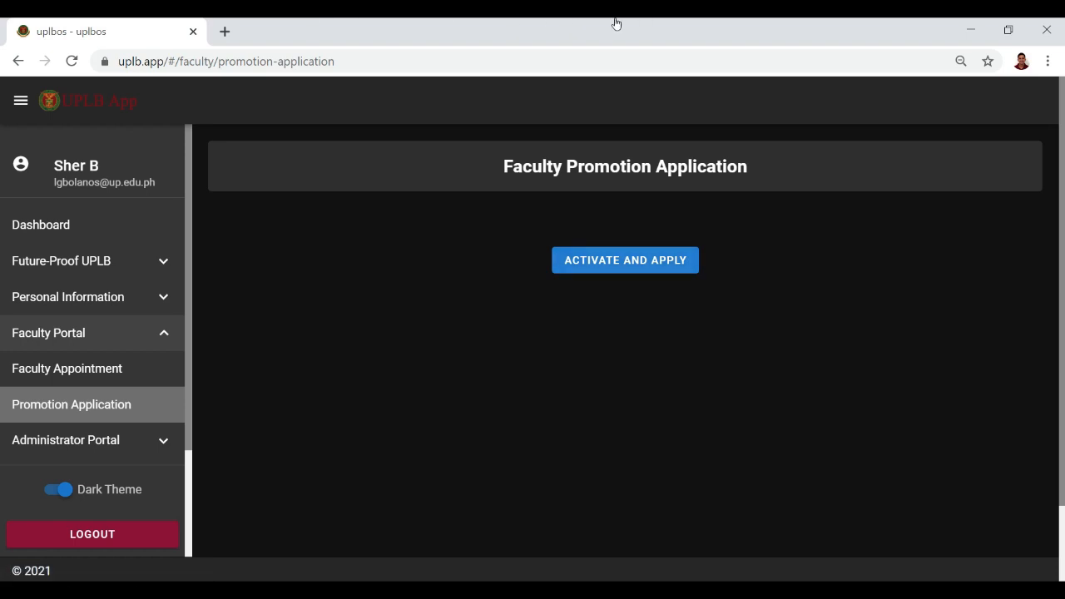
Start a new application with Merit as last promotion mode, dates 2018-02-02 and 2016-02-02.
{"action": "left_click", "coordinate": [616, 260]}
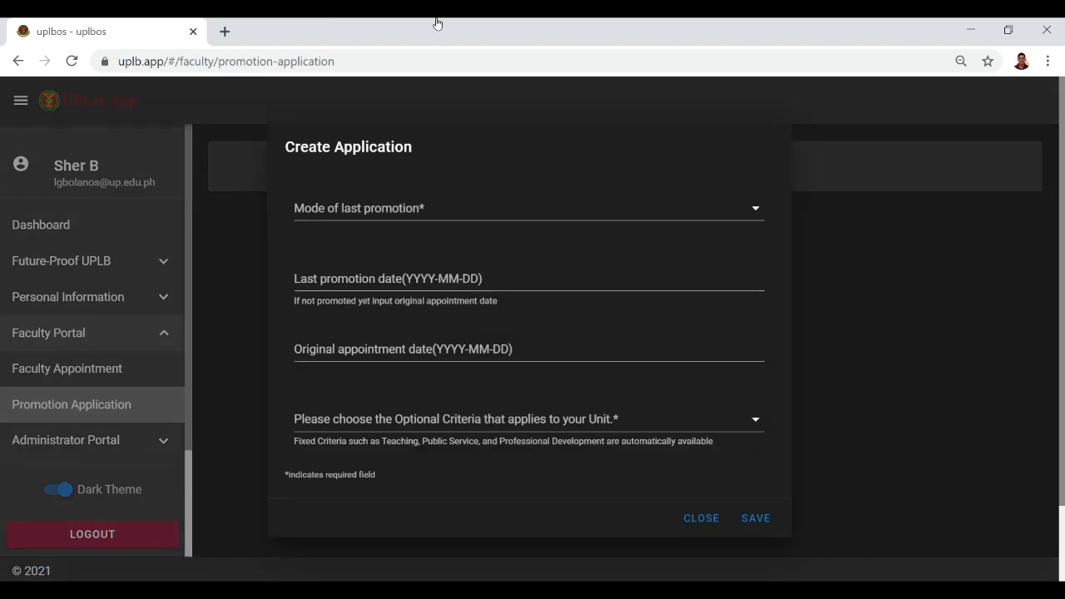
{"action": "left_click", "coordinate": [529, 209]}
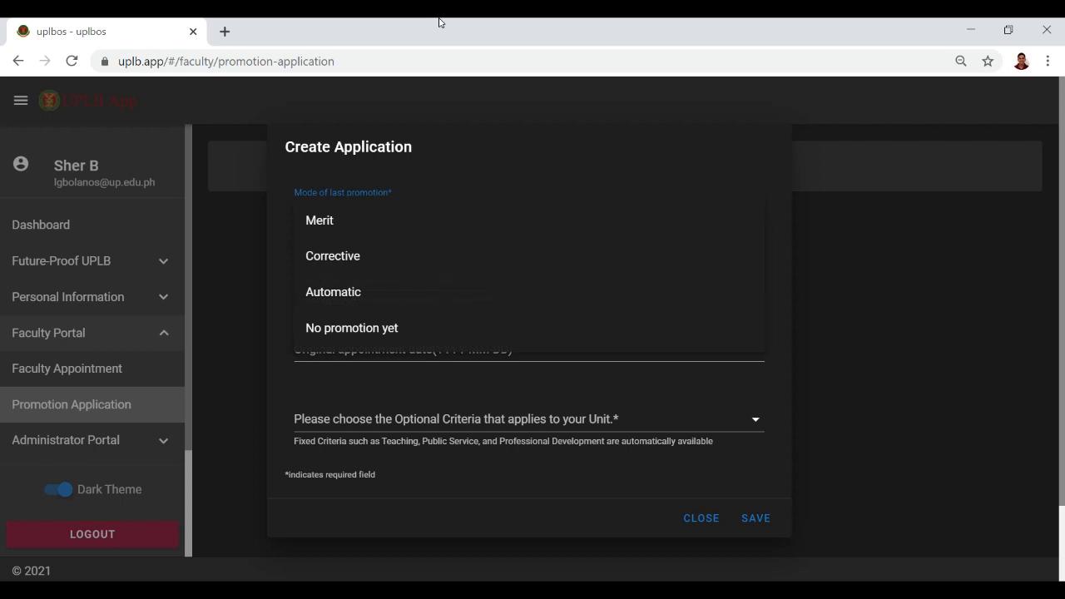
{"action": "left_click", "coordinate": [411, 171]}
{"action": "left_click", "coordinate": [411, 209]}
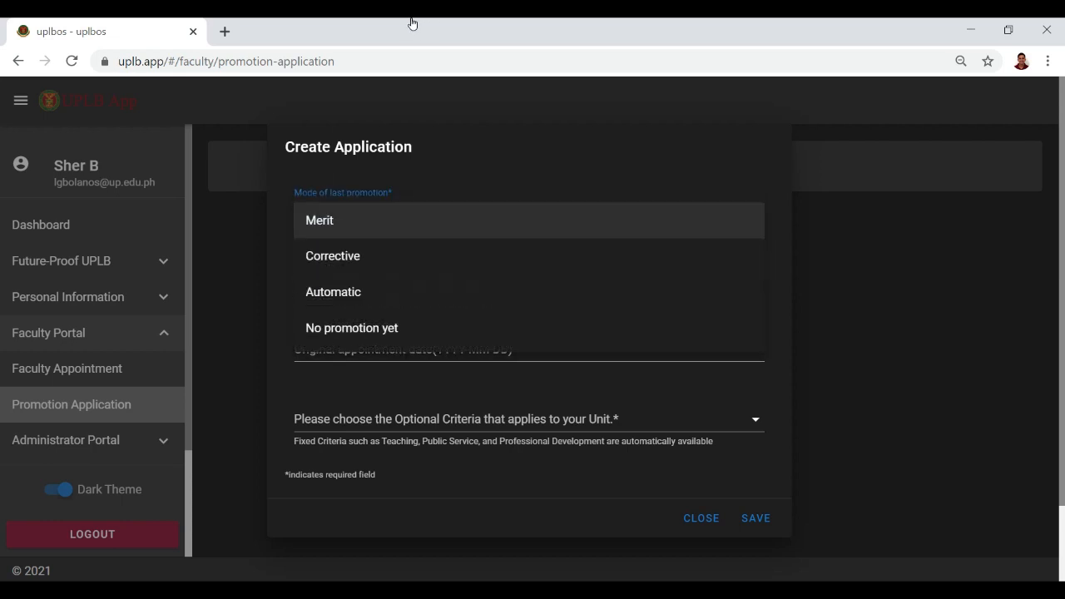
{"action": "left_click", "coordinate": [408, 220]}
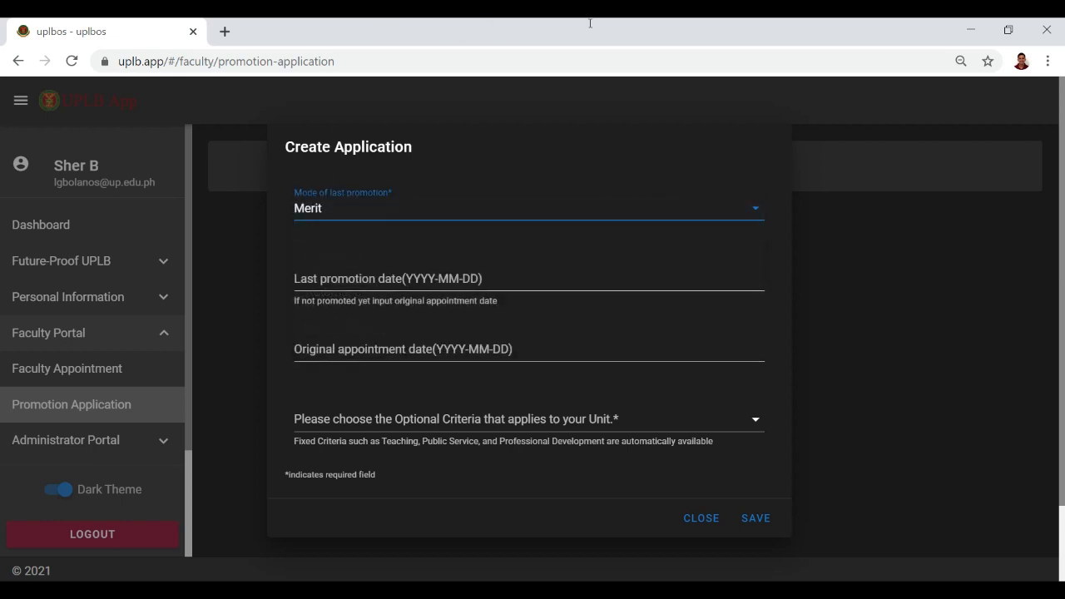
{"action": "left_click", "coordinate": [561, 279]}
{"action": "type", "text": "2018-02-02"}
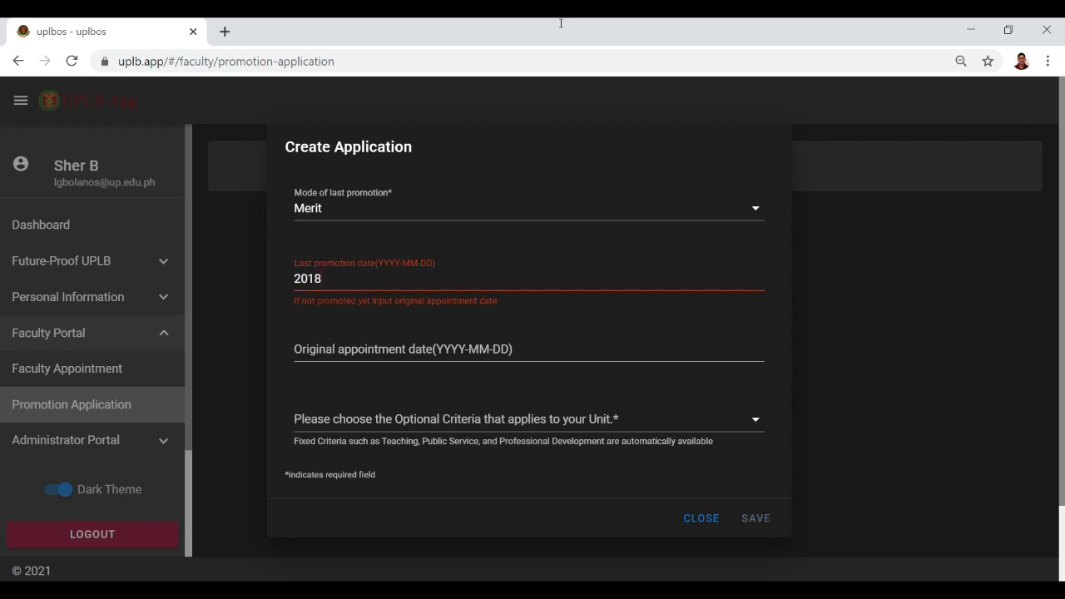
{"action": "key", "text": "Tab"}
{"action": "type", "text": "2016-02-02"}
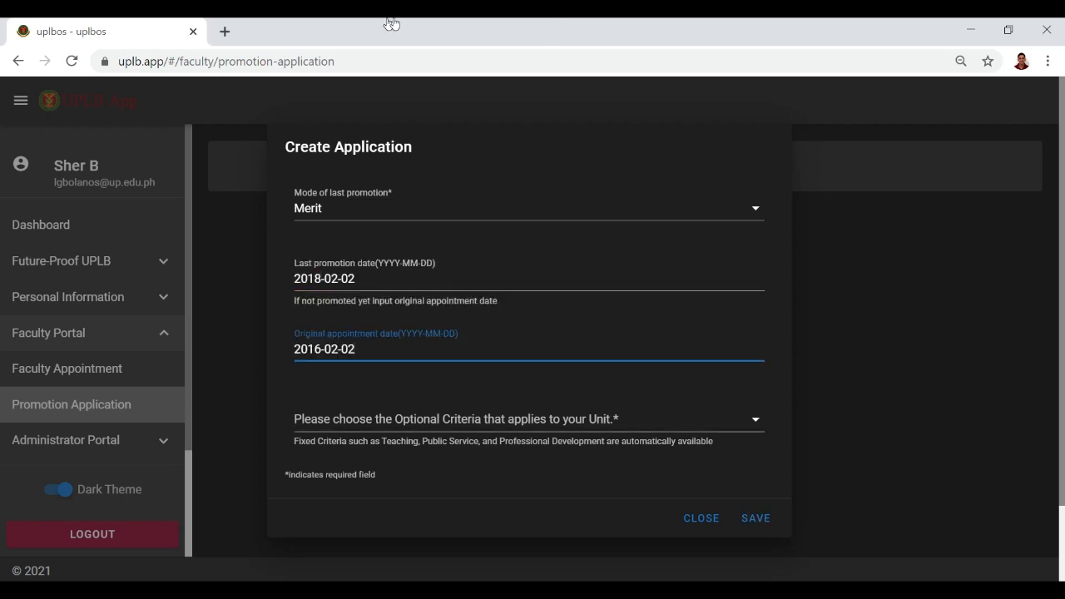
Choose RESEARCH as the optional criteria and save the application.
{"action": "left_click", "coordinate": [398, 420]}
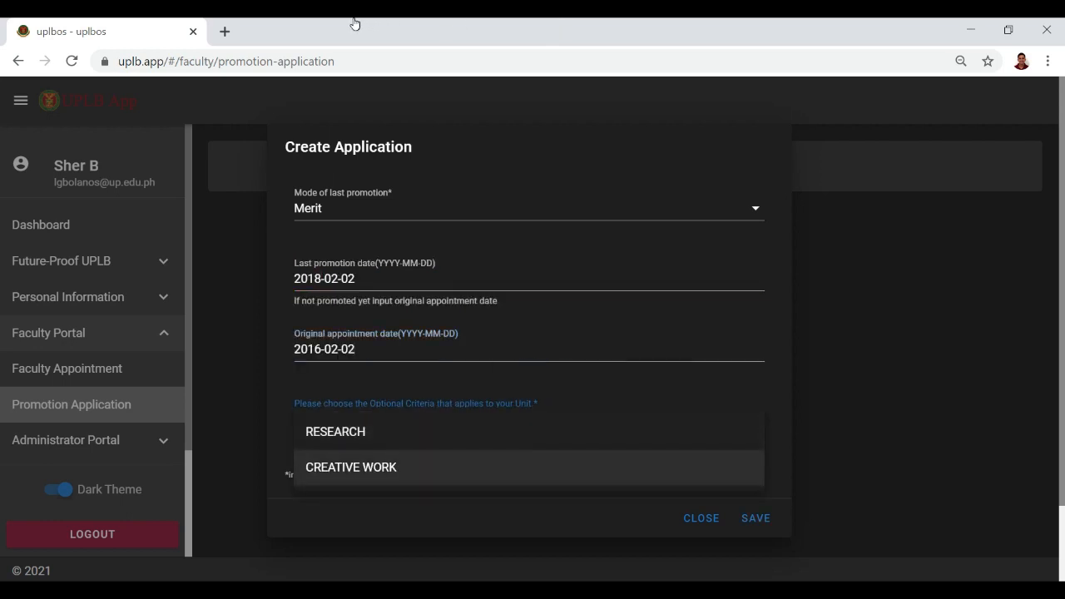
{"action": "left_click", "coordinate": [575, 385]}
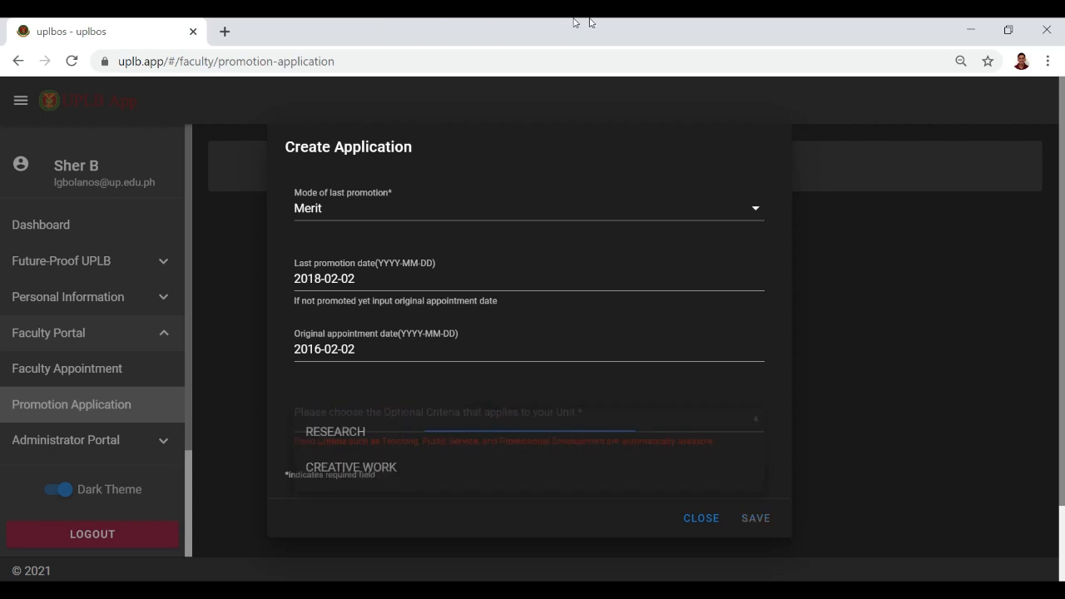
{"action": "mouse_move", "coordinate": [327, 441]}
{"action": "left_mouse_down"}
{"action": "mouse_move", "coordinate": [682, 456]}
{"action": "mouse_move", "coordinate": [664, 443]}
{"action": "left_mouse_up"}
{"action": "left_click", "coordinate": [664, 443]}
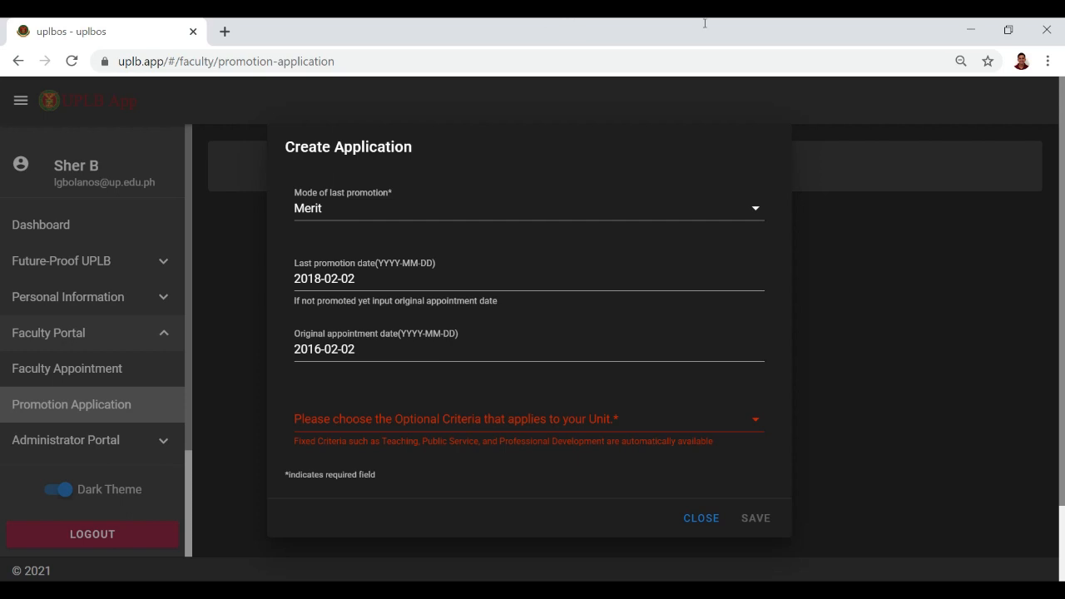
{"action": "left_click", "coordinate": [454, 419]}
{"action": "left_click", "coordinate": [320, 431]}
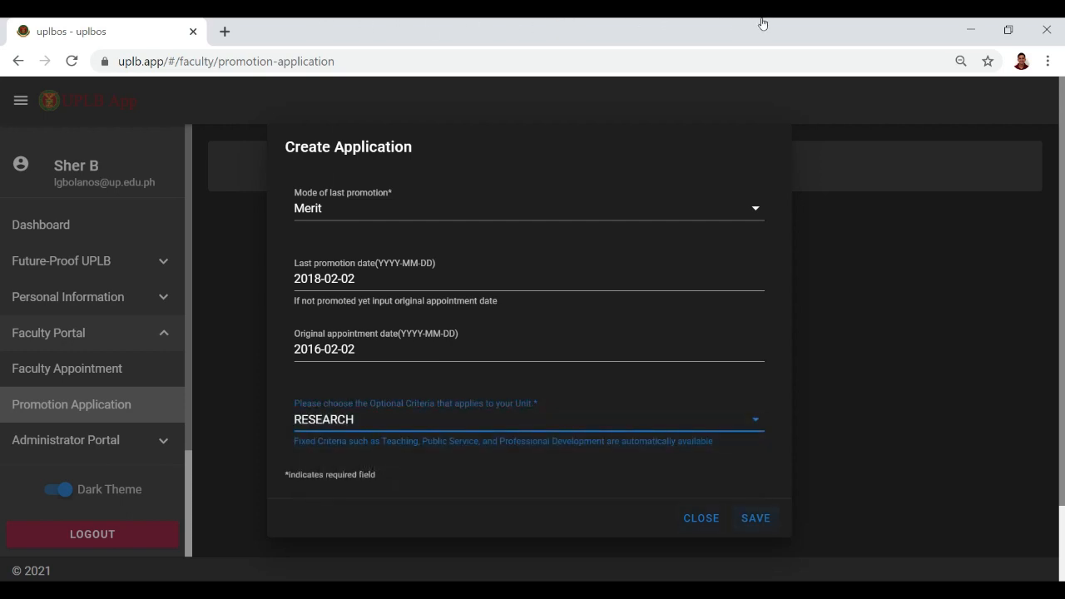
{"action": "left_click", "coordinate": [755, 517]}
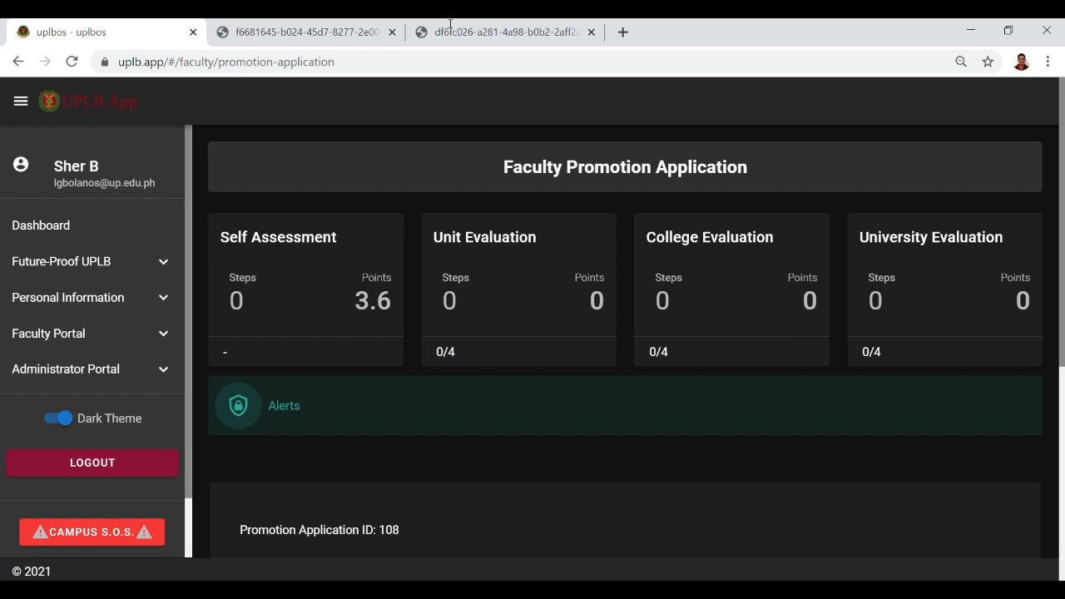
Bring up the list of PDF reports available through GENERATE PDF.
{"action": "scroll", "coordinate": [470, 24], "scroll_direction": "down", "scroll_amount": 3}
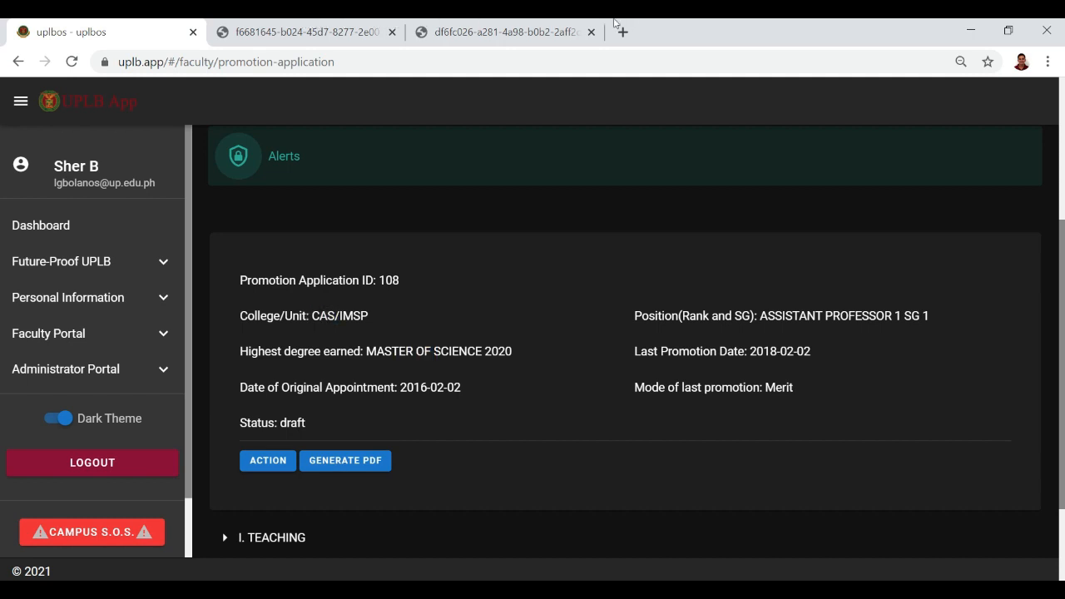
{"action": "scroll", "coordinate": [608, 23], "scroll_direction": "down", "scroll_amount": 1}
{"action": "left_click", "coordinate": [349, 378]}
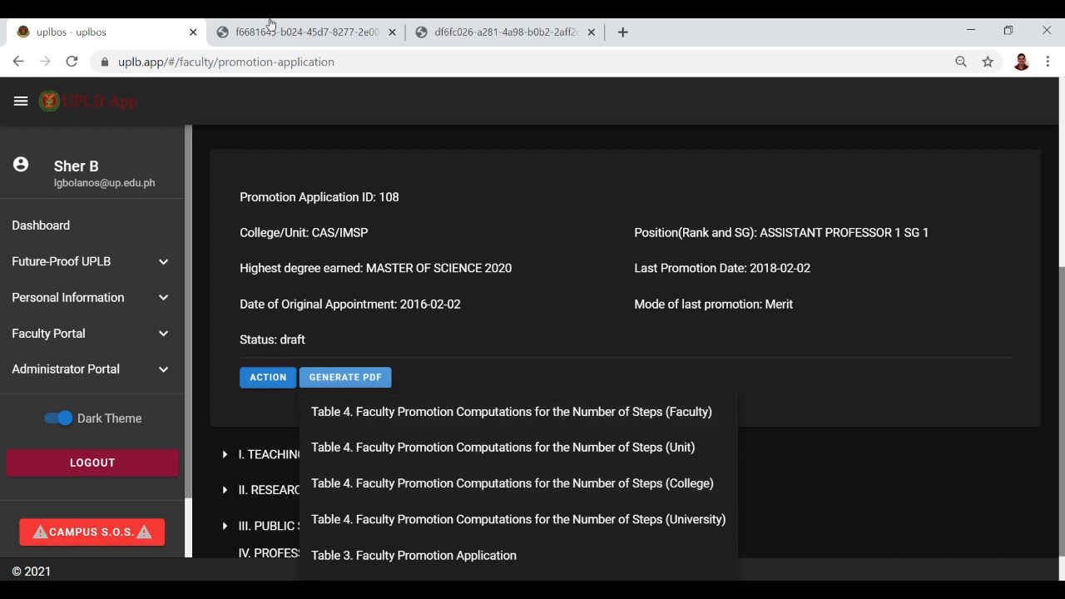
Choose Update application from the ACTION menu to open the Edit Application form.
{"action": "left_click", "coordinate": [269, 378]}
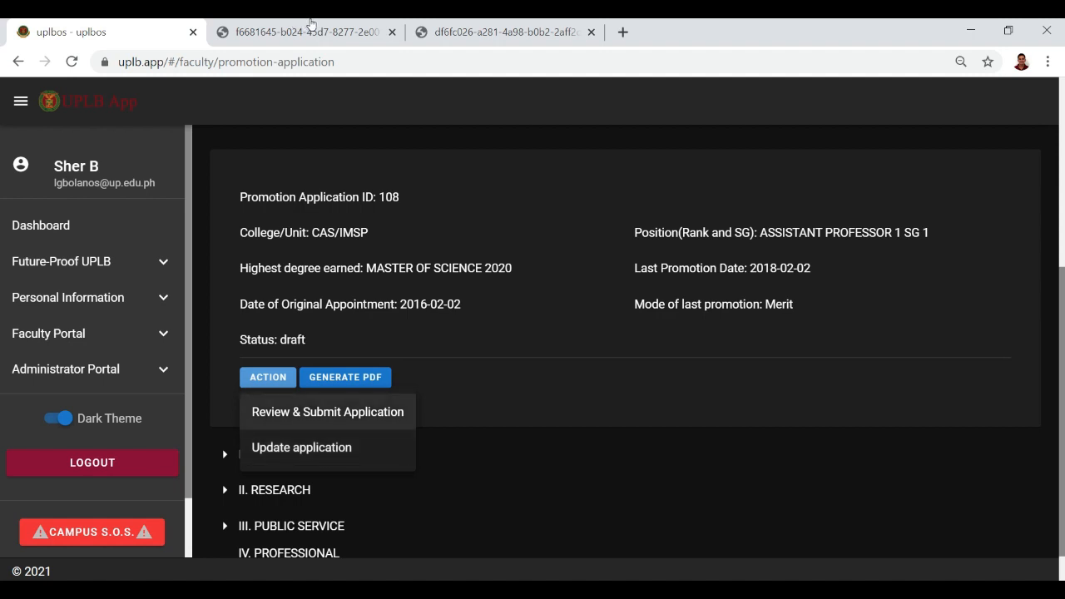
{"action": "left_click", "coordinate": [506, 408]}
{"action": "scroll", "coordinate": [506, 408], "scroll_direction": "down", "scroll_amount": 1}
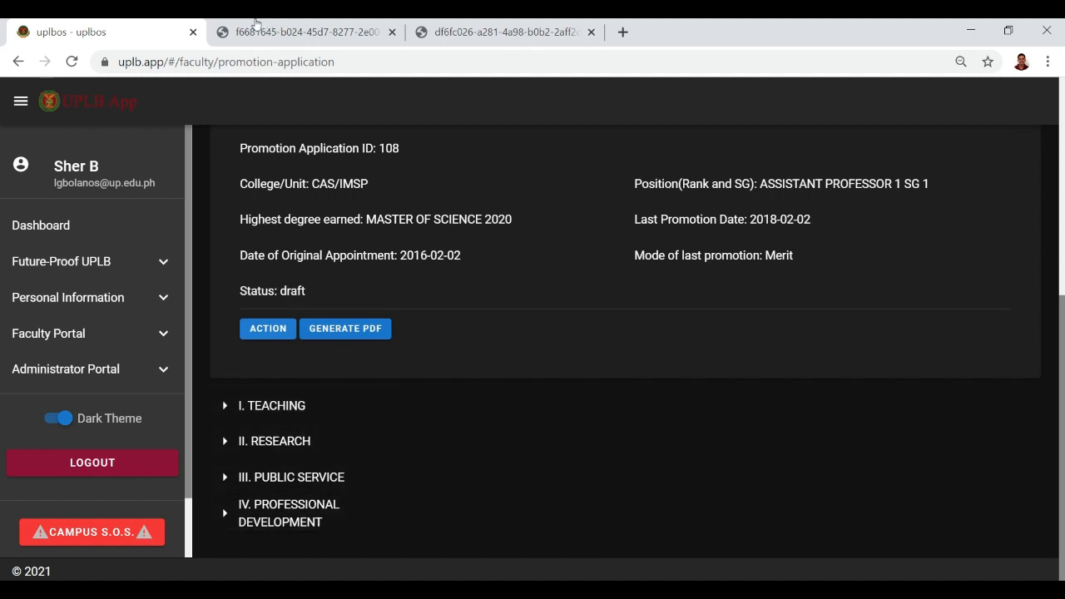
{"action": "left_click", "coordinate": [268, 328]}
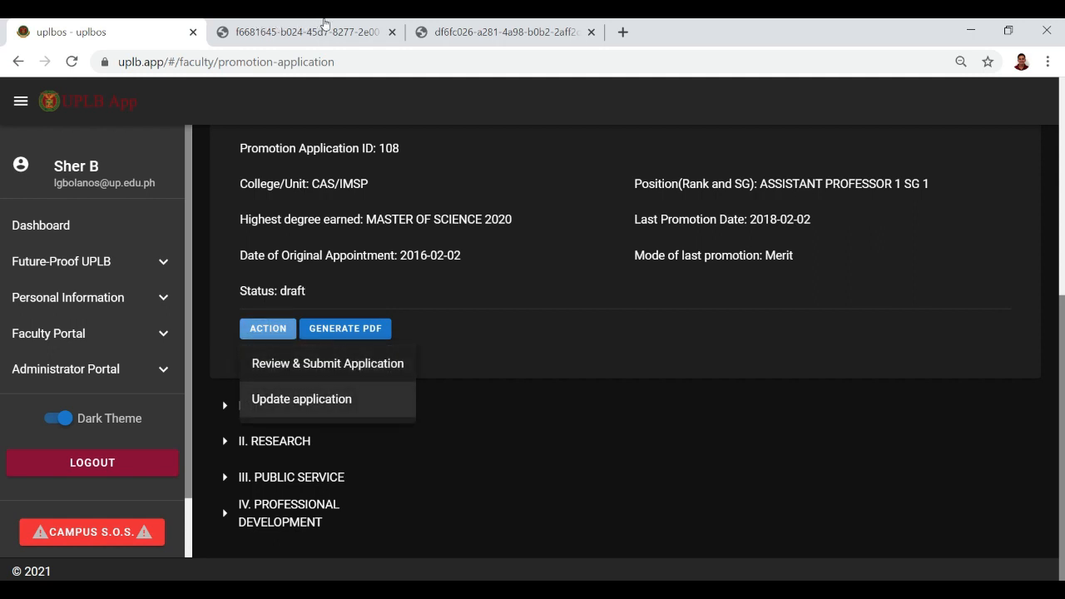
{"action": "key", "text": "Return"}
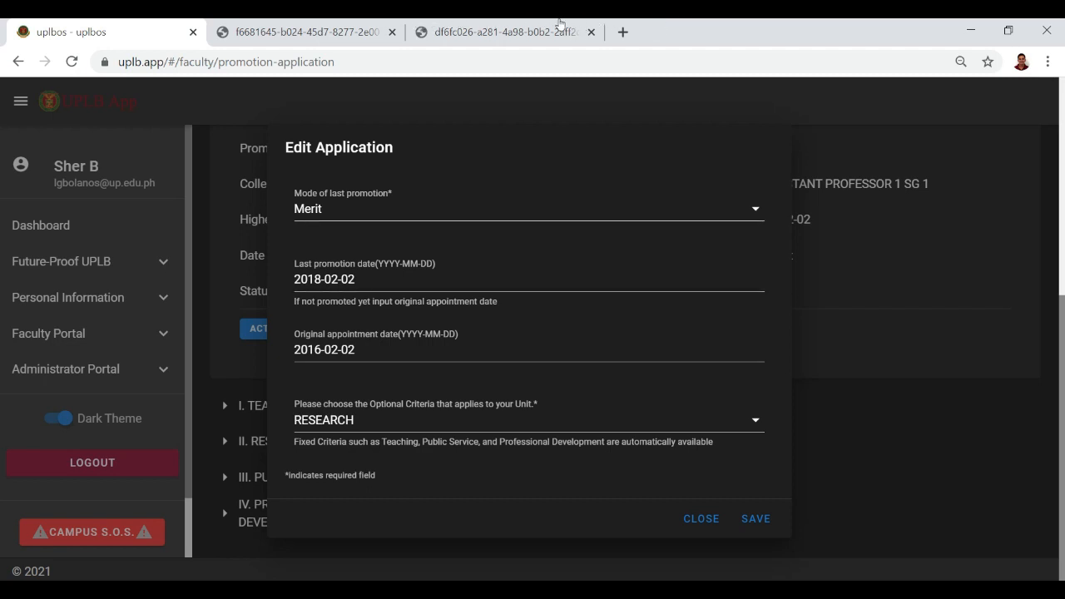
Switch Mode of last promotion in Edit Application from Merit to Automatic.
{"action": "key", "text": "Return"}
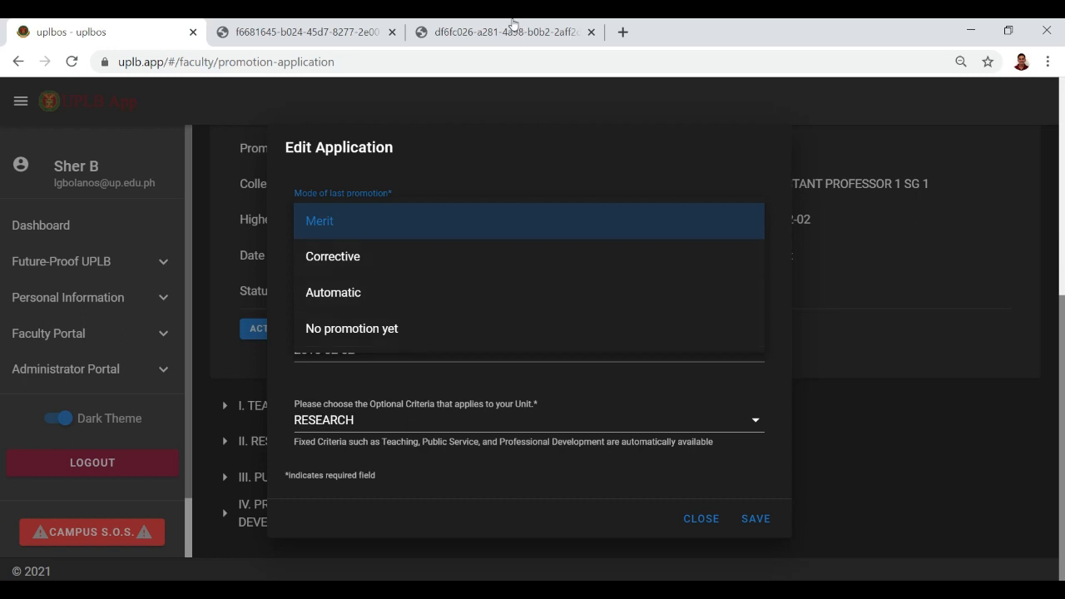
{"action": "key", "text": "Return"}
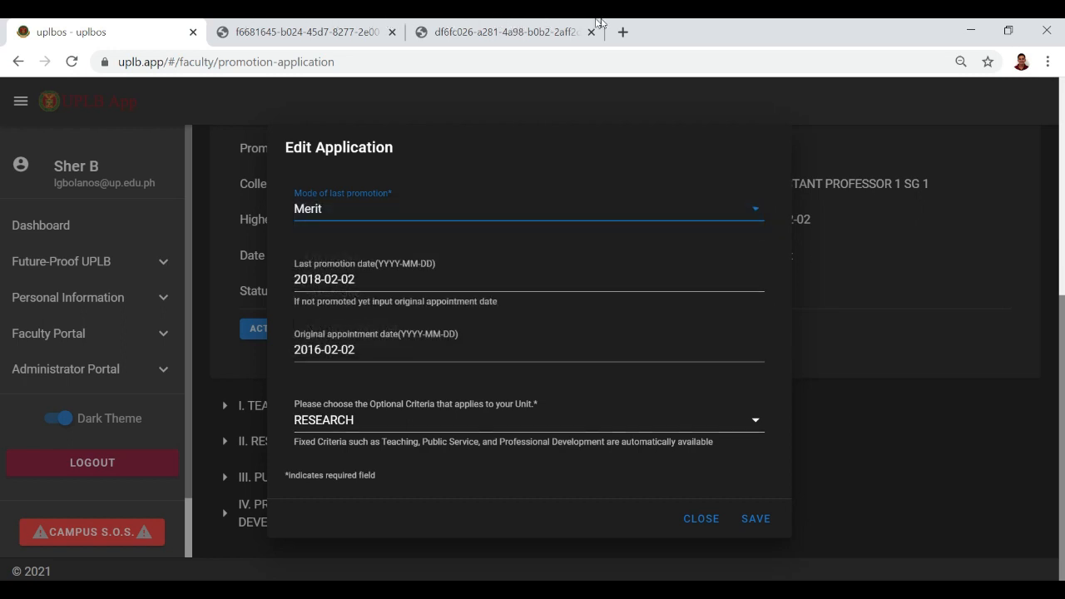
{"action": "key", "text": "Return"}
{"action": "key", "text": "Down"}
{"action": "key", "text": "Return"}
{"action": "key", "text": "Return"}
{"action": "key", "text": "Up"}
{"action": "key", "text": "Return"}
{"action": "key", "text": "Return"}
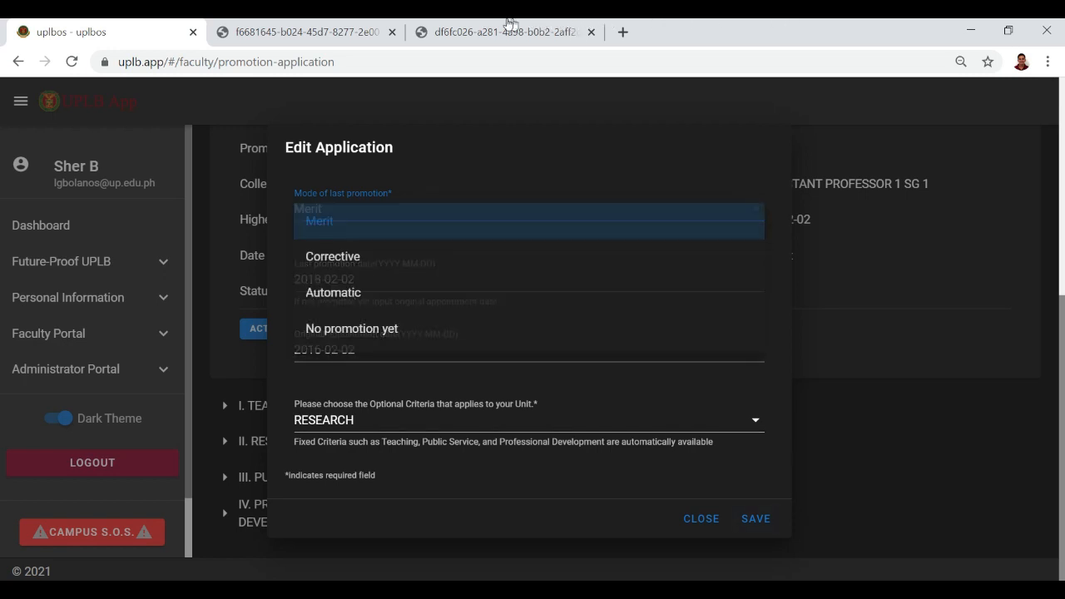
{"action": "key", "text": "Down"}
{"action": "key", "text": "Down"}
{"action": "key", "text": "Down"}
{"action": "key", "text": "Down"}
{"action": "key", "text": "Down"}
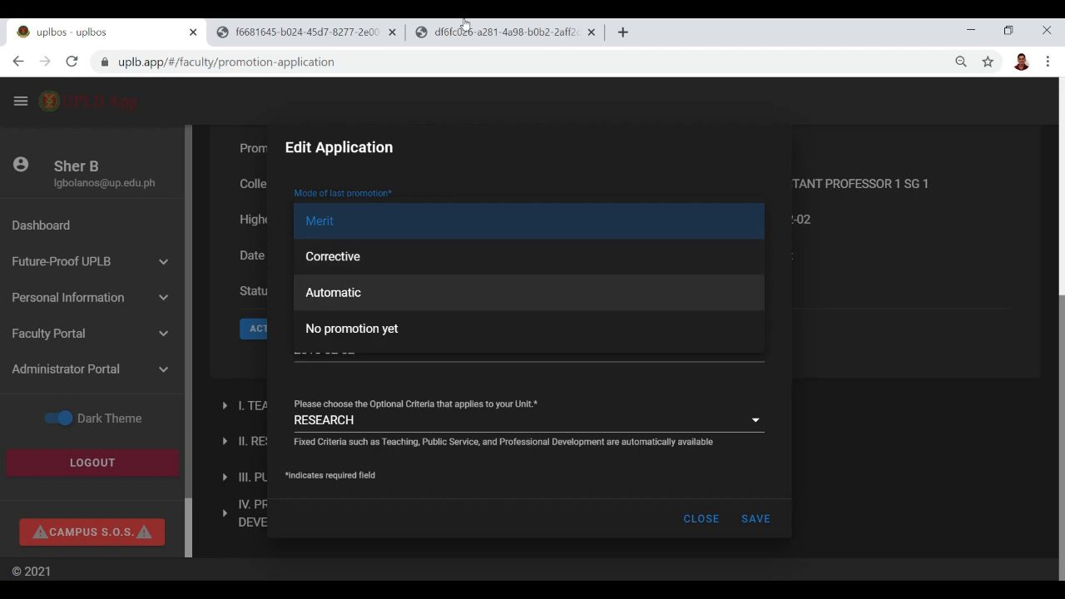
{"action": "key", "text": "Return"}
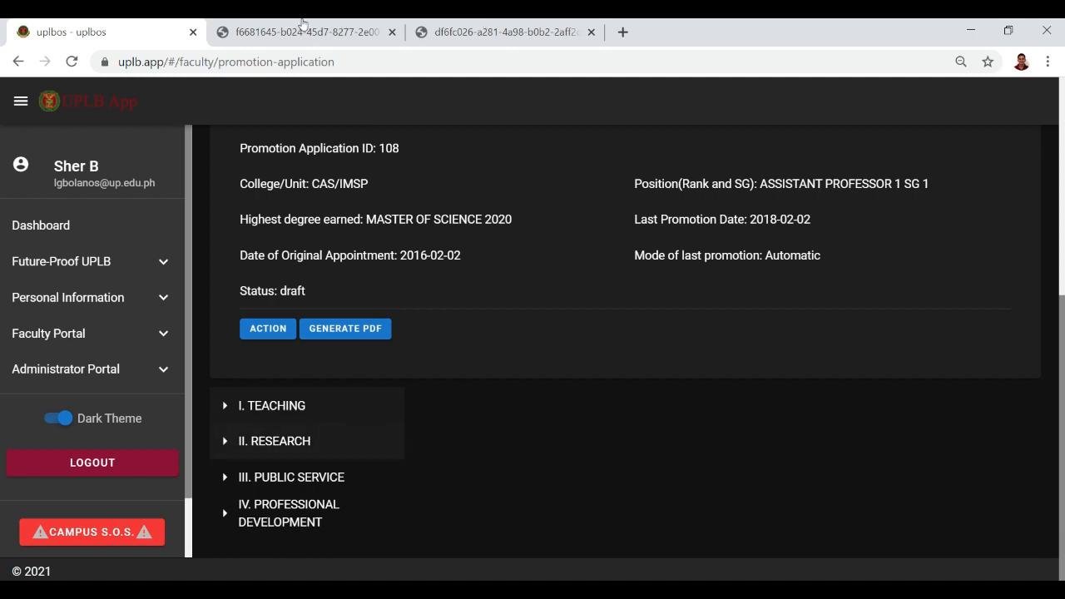
Expand I. TEACHING and TIER 1 - TEACHING, select 'Without equivalent teaching load', and add a proof.
{"action": "left_click", "coordinate": [272, 405]}
{"action": "scroll", "coordinate": [291, 399], "scroll_direction": "down", "scroll_amount": 1}
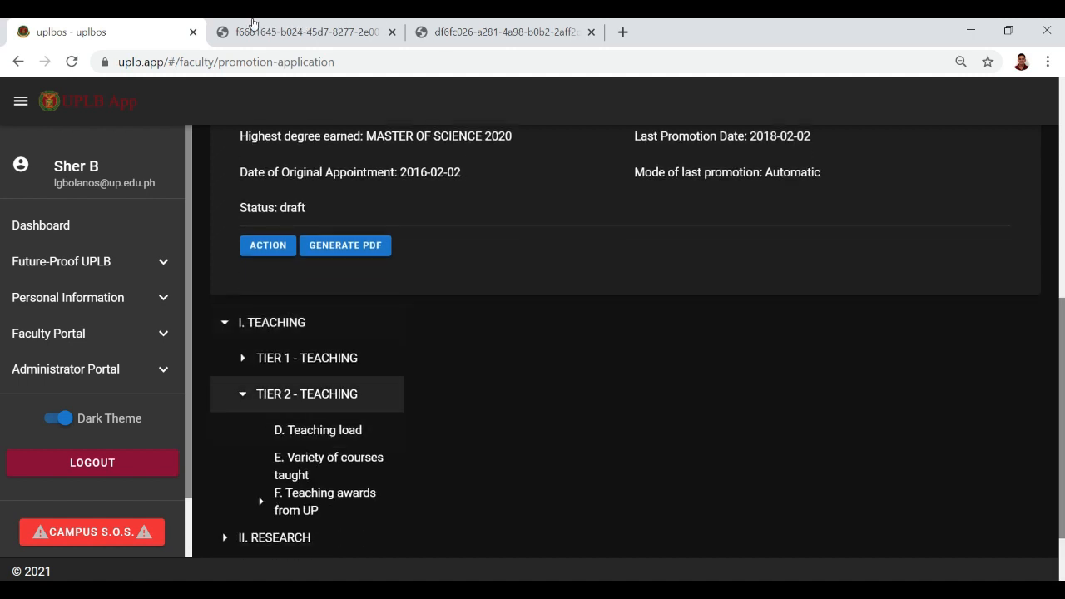
{"action": "left_click", "coordinate": [242, 358]}
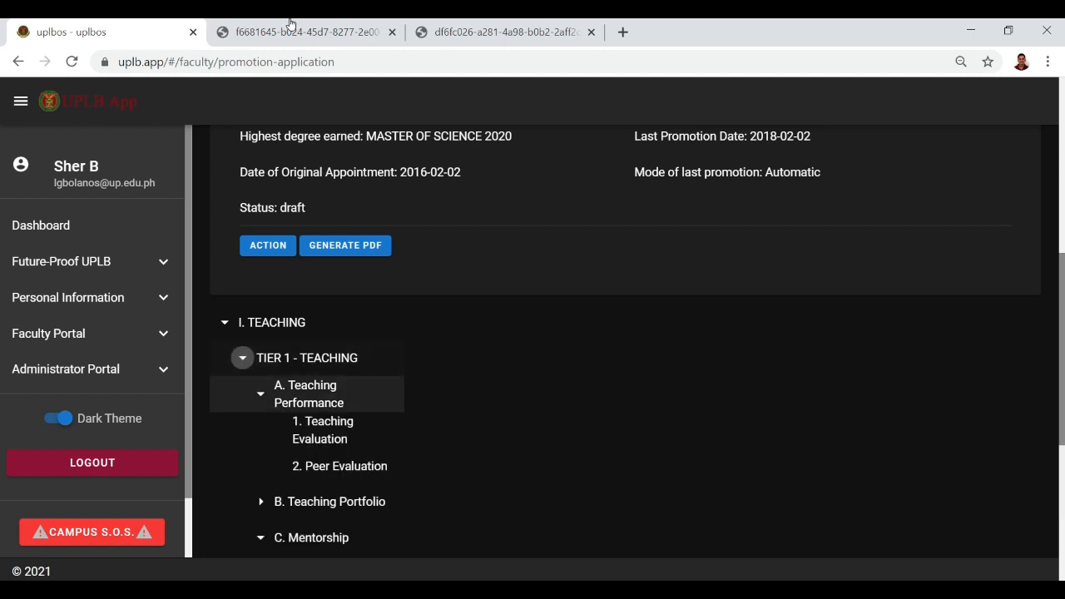
{"action": "scroll", "coordinate": [294, 358], "scroll_direction": "down", "scroll_amount": 1}
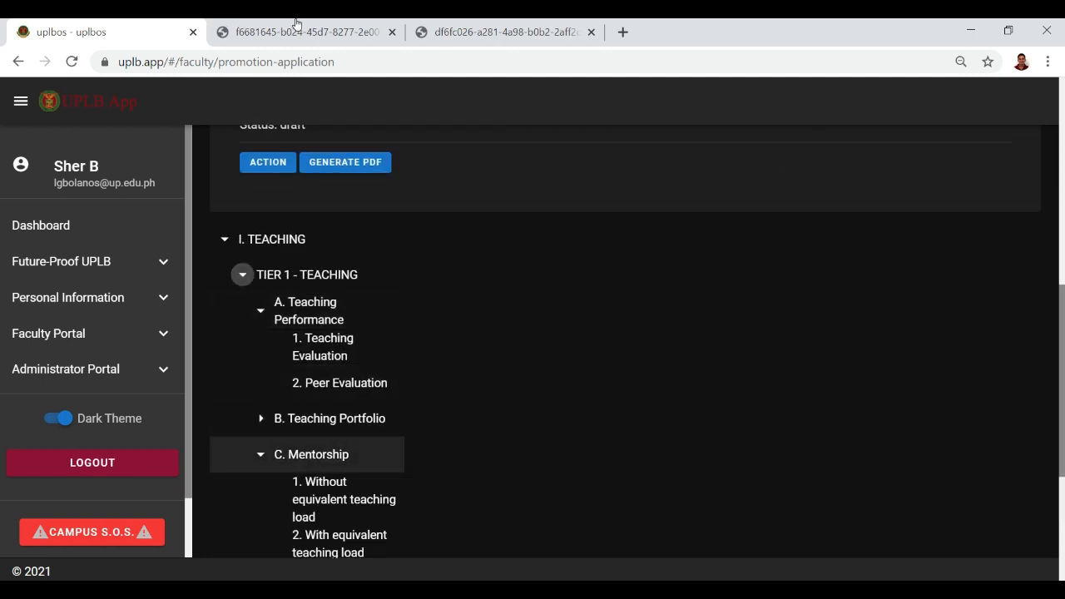
{"action": "scroll", "coordinate": [316, 454], "scroll_direction": "down", "scroll_amount": 1}
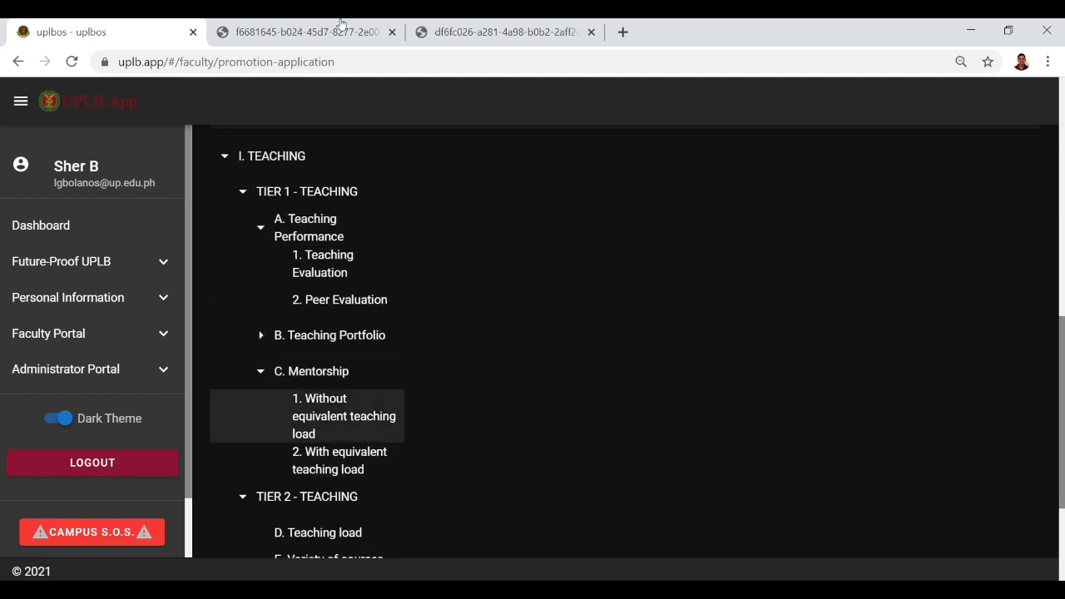
{"action": "left_click", "coordinate": [333, 416]}
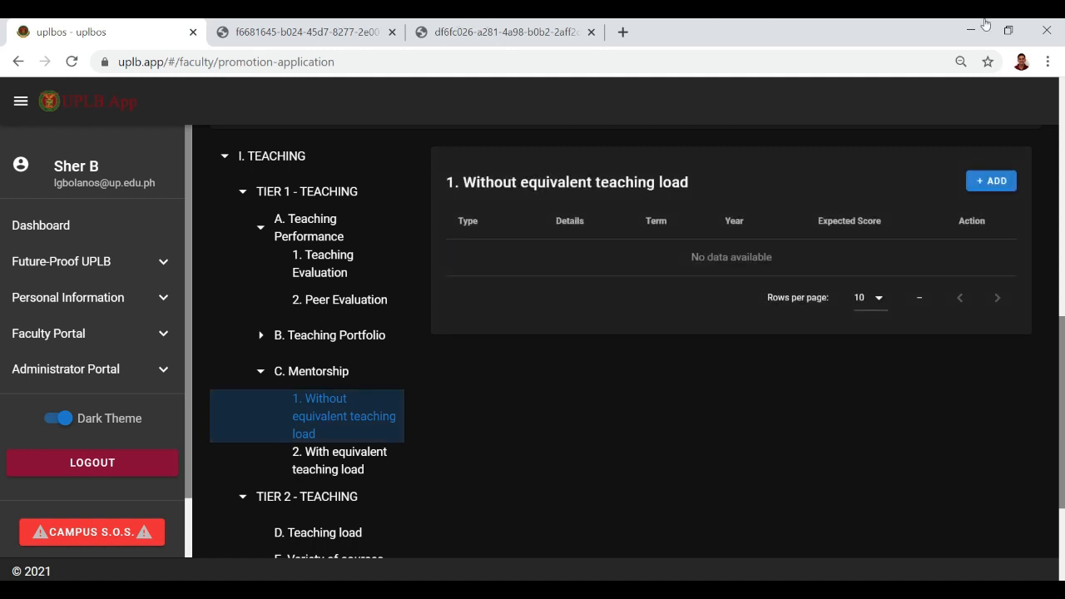
{"action": "left_click", "coordinate": [991, 181]}
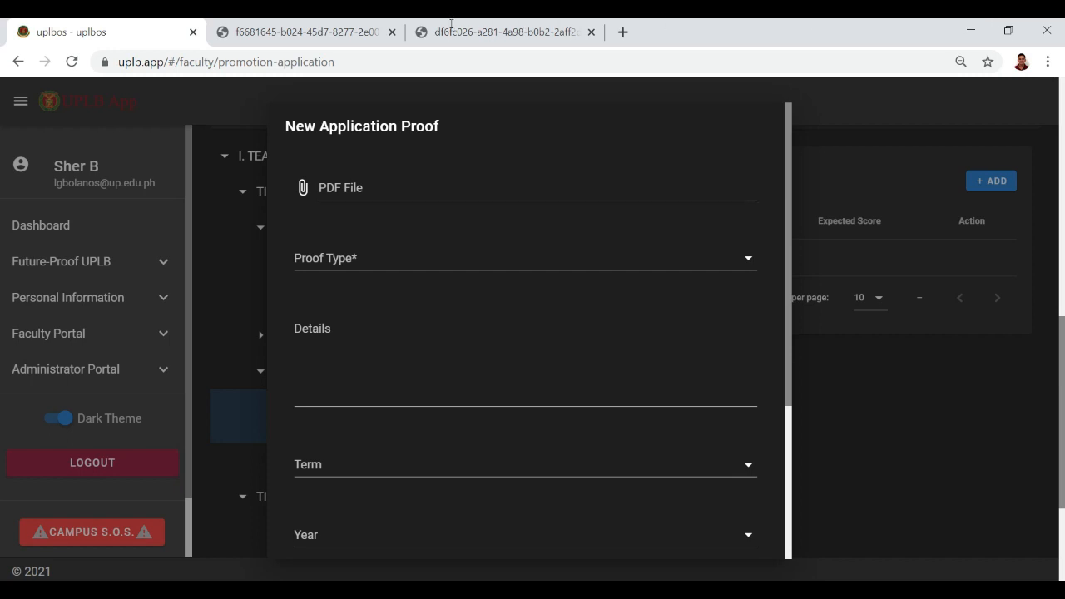
Set Proof Type to b.2 Adviser (without co-adviser) of a Master's thesis: Thesis Defense.
{"action": "left_click", "coordinate": [569, 259]}
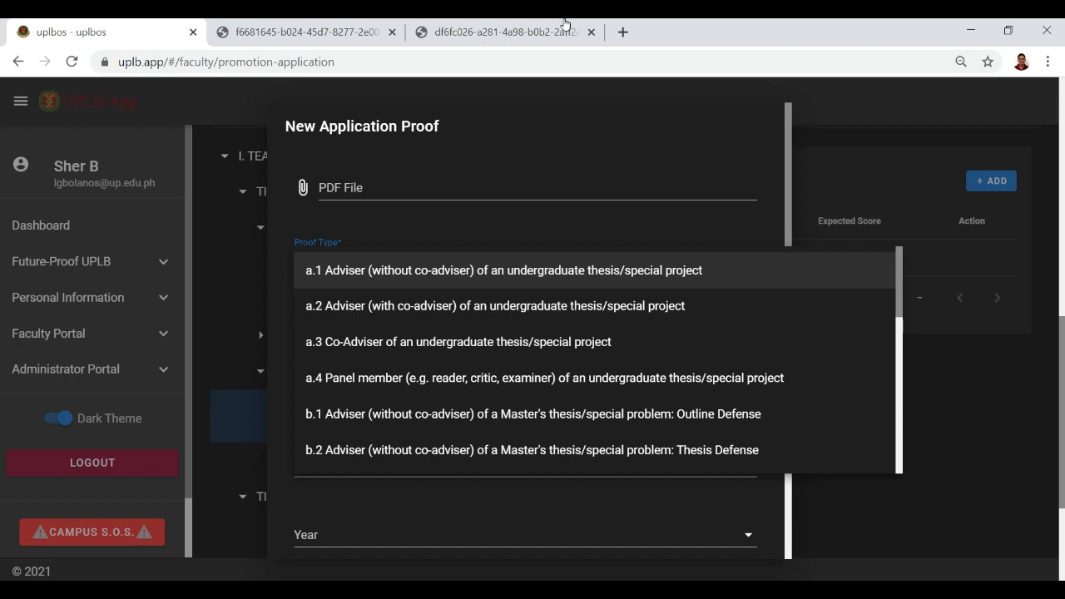
{"action": "key", "text": "Down"}
{"action": "key", "text": "Down"}
{"action": "key", "text": "Up"}
{"action": "key", "text": "Up"}
{"action": "key", "text": "Return"}
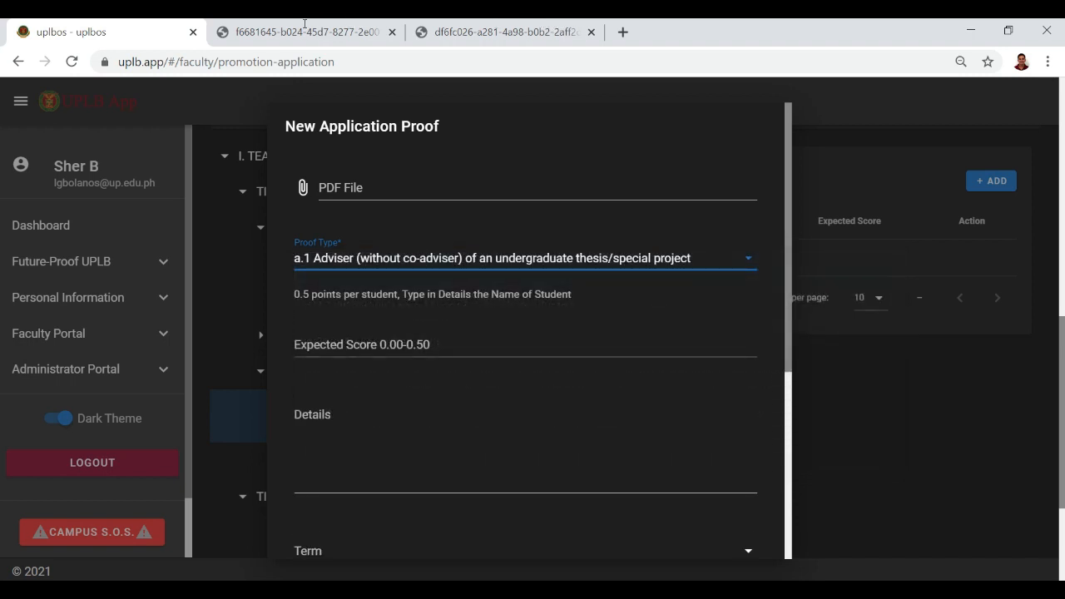
{"action": "left_click_drag", "start_coordinate": [394, 294], "coordinate": [420, 295]}
{"action": "left_click", "coordinate": [551, 259]}
{"action": "left_click", "coordinate": [526, 342]}
{"action": "left_click", "coordinate": [490, 259]}
{"action": "left_click", "coordinate": [487, 271]}
{"action": "left_click", "coordinate": [413, 259]}
{"action": "left_click", "coordinate": [409, 450]}
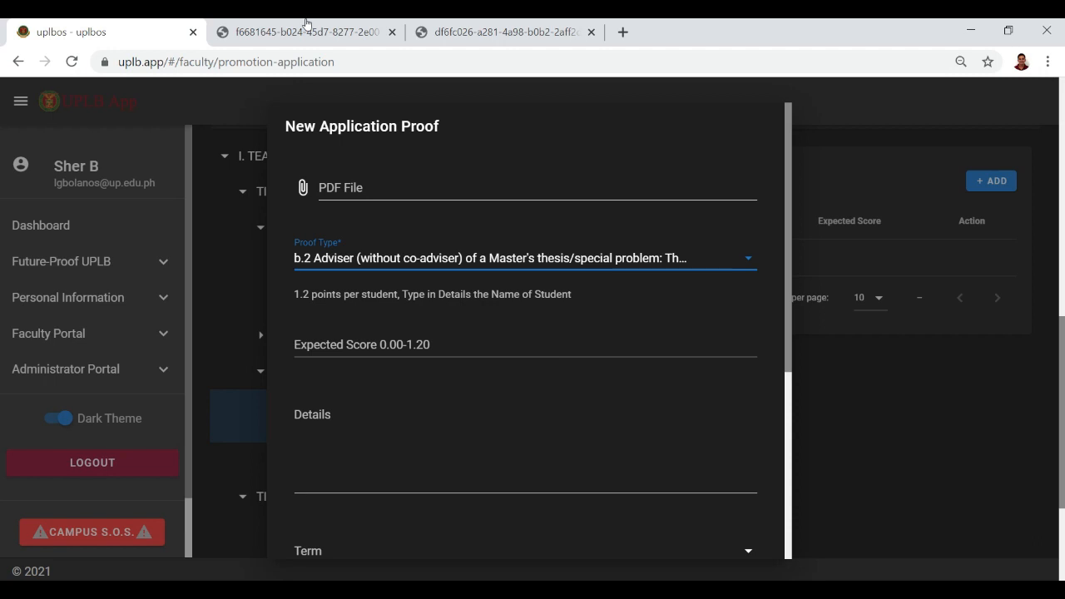
Choose Sample Document.pdf in the Open dialog as the proof's attached PDF file.
{"action": "left_click", "coordinate": [303, 187]}
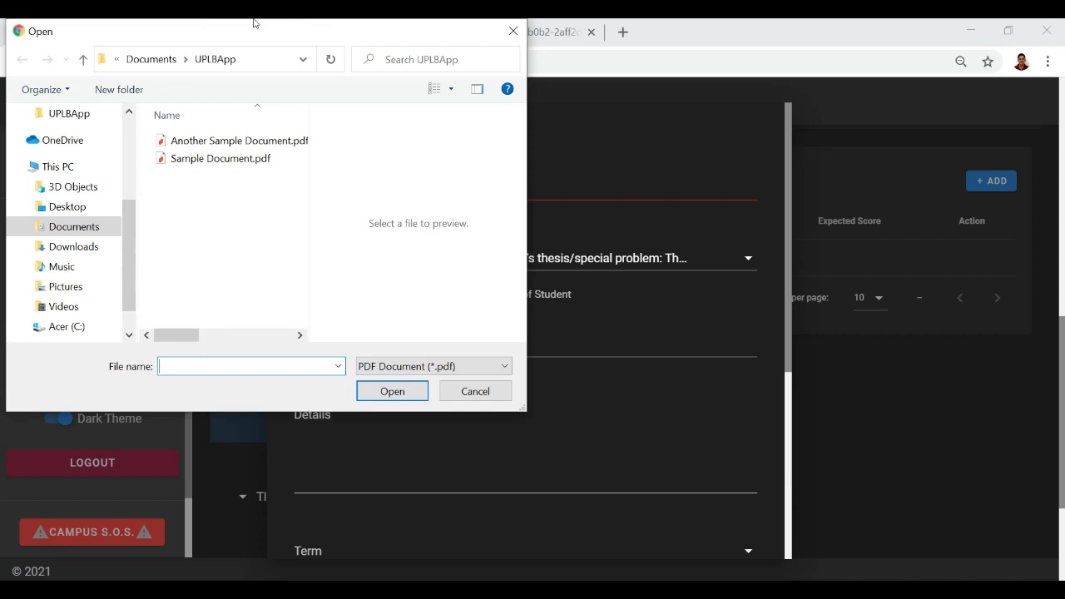
{"action": "left_click", "coordinate": [247, 158]}
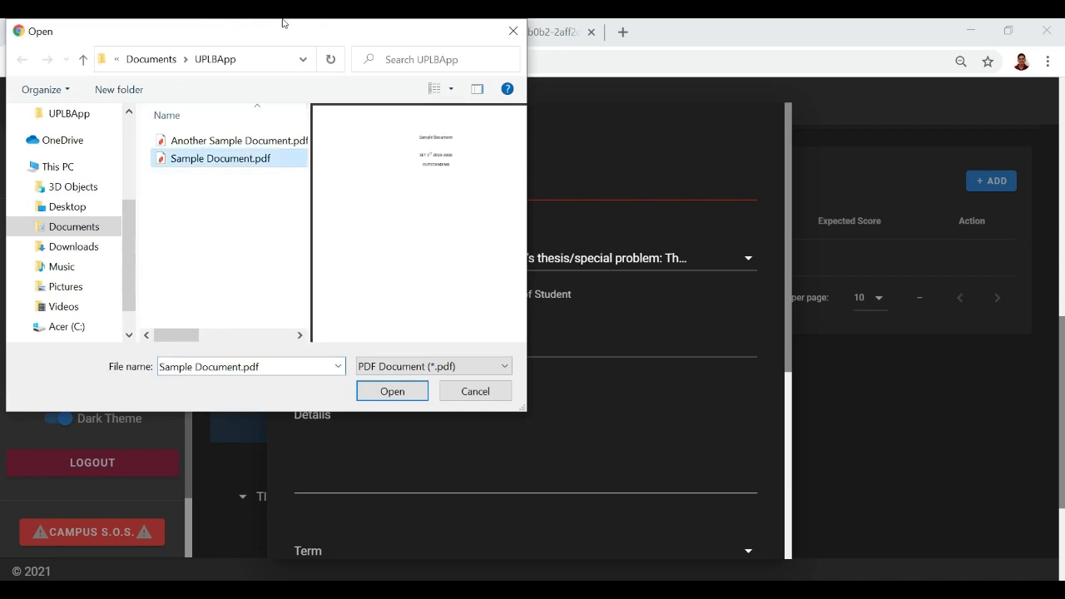
{"action": "key", "text": "Up"}
{"action": "key", "text": "Down"}
{"action": "key", "text": "Return"}
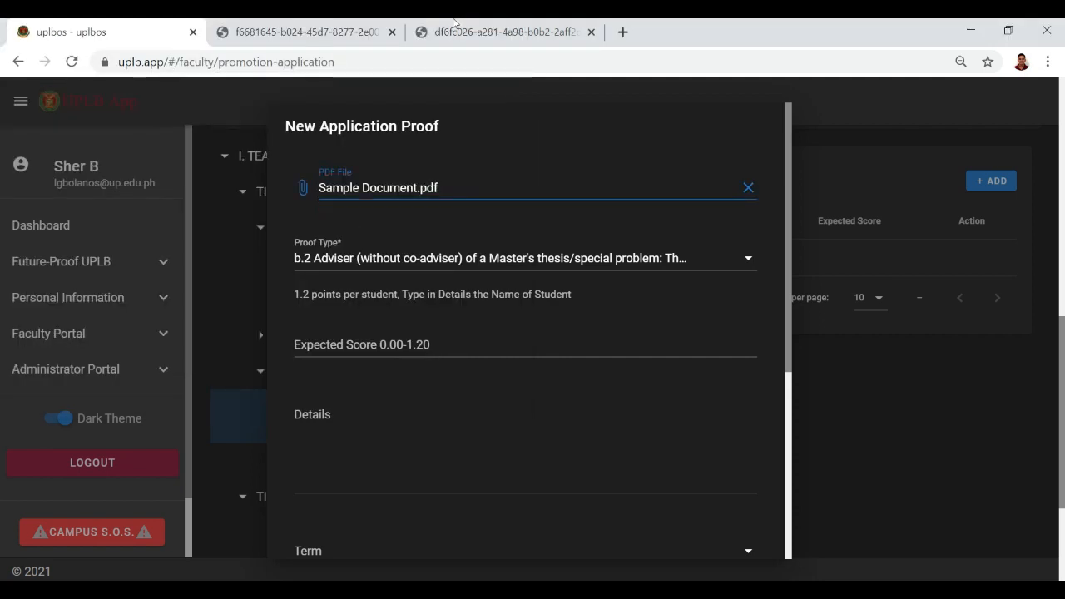
Enter expected score 1.2, then type the student's full name in the Details field.
{"action": "scroll", "coordinate": [456, 331], "scroll_direction": "down", "scroll_amount": 1}
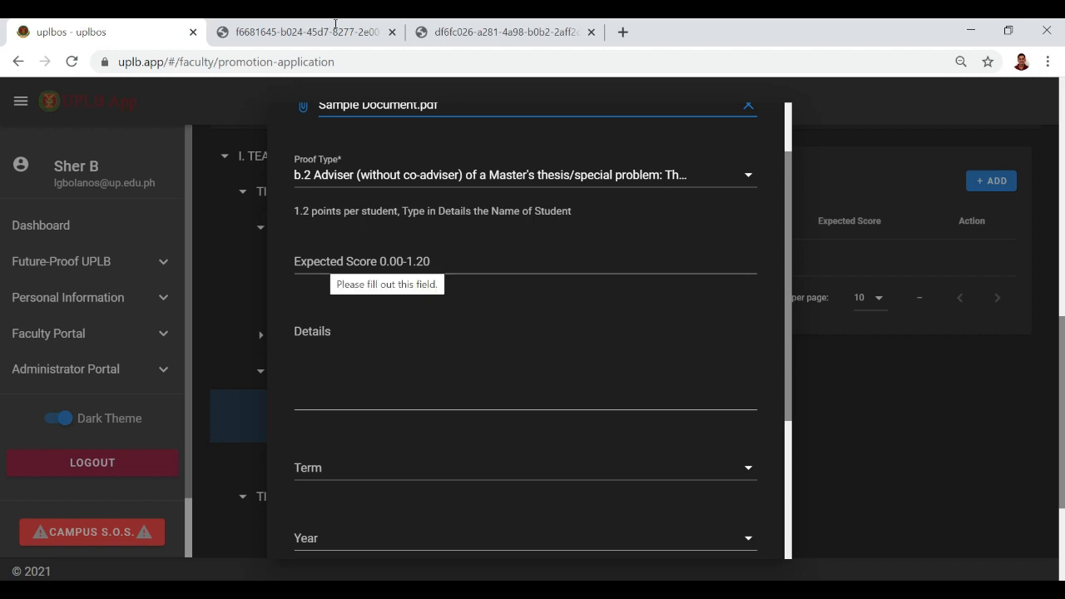
{"action": "left_click", "coordinate": [331, 261]}
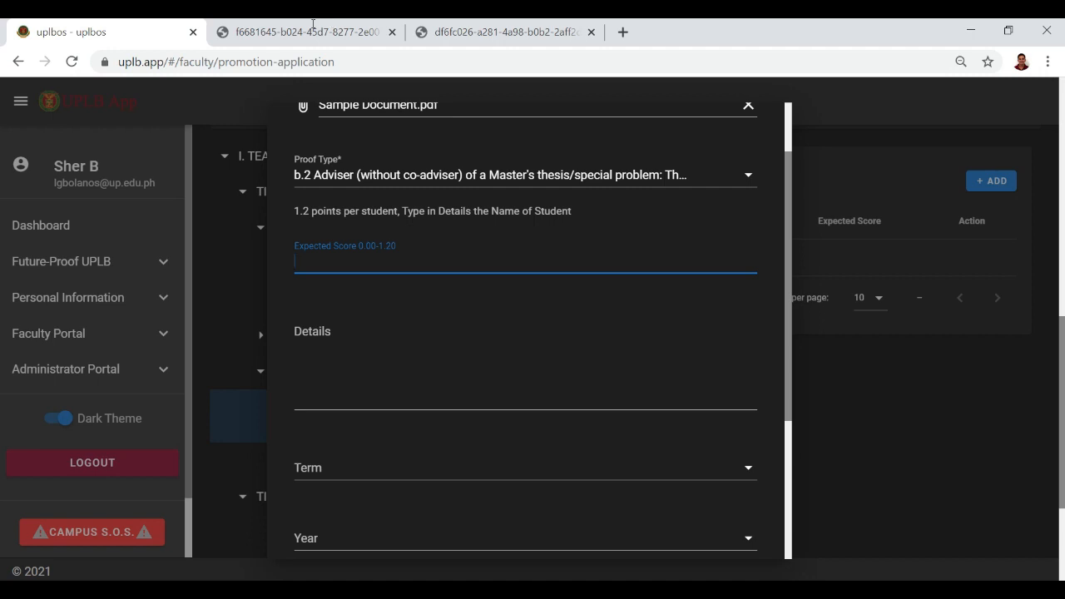
{"action": "type", "text": "1.2"}
{"action": "key", "text": "Tab"}
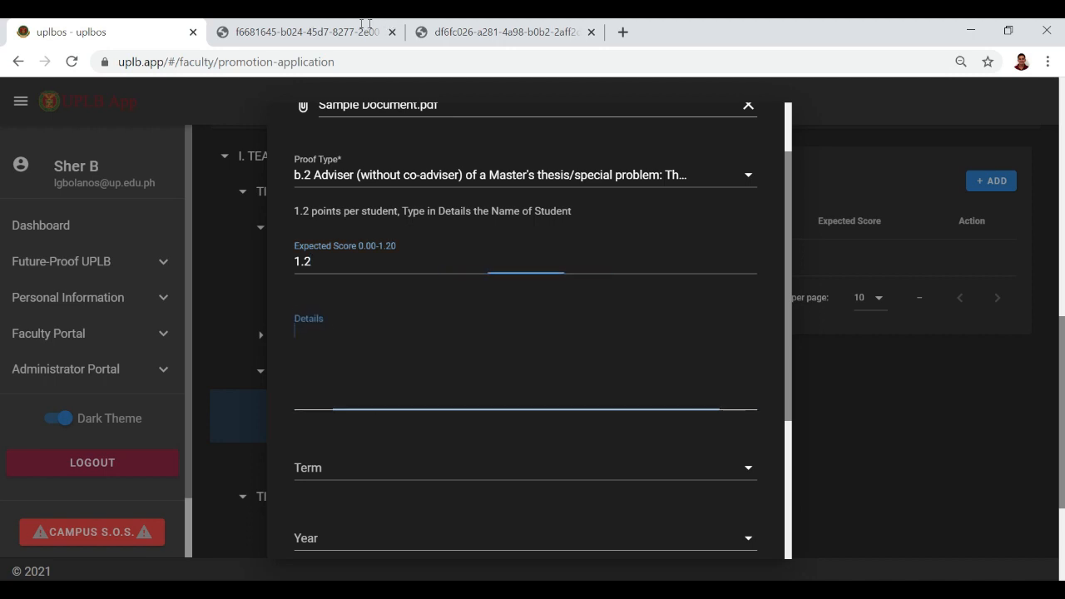
{"action": "type", "text": "JUna"}
{"action": "key", "text": "BackSpace"}
{"action": "key", "text": "BackSpace"}
{"action": "key", "text": "BackSpace"}
{"action": "type", "text": "a"}
{"action": "key", "text": "BackSpace"}
{"action": "type", "text": "una"}
{"action": "type", "text": "n"}
{"action": "key", "text": "BackSpace"}
{"action": "key", "text": "BackSpace"}
{"action": "key", "text": "BackSpace"}
{"action": "key", "text": "BackSpace"}
{"action": "scroll", "coordinate": [333, 375], "scroll_direction": "down", "scroll_amount": 1}
Set the proof's Term to 1st Sem 2020-2021.
{"action": "left_click", "coordinate": [338, 385]}
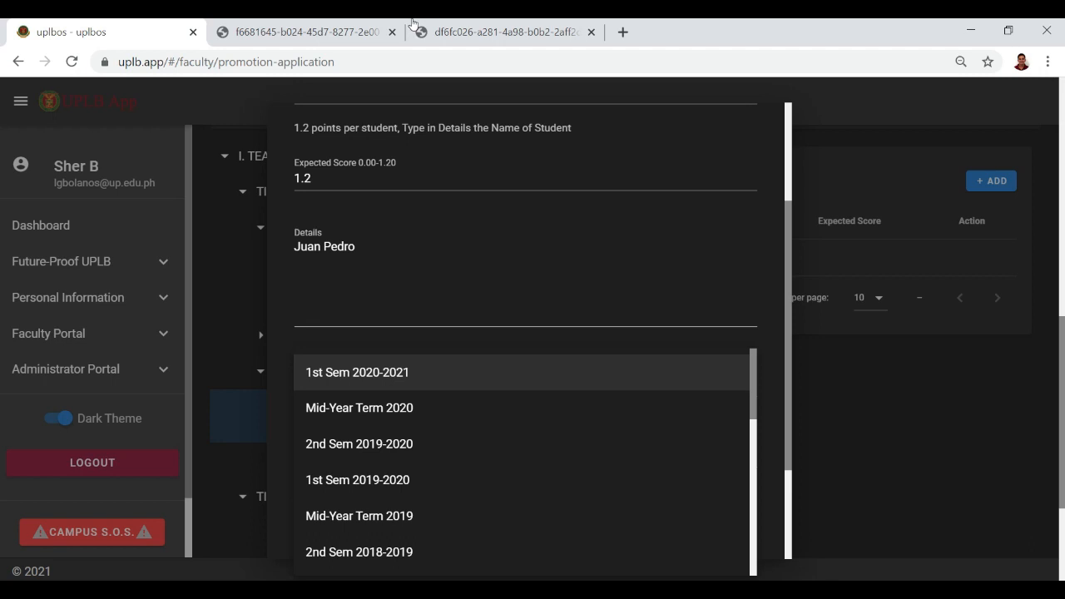
{"action": "key", "text": "Return"}
{"action": "scroll", "coordinate": [420, 333], "scroll_direction": "down", "scroll_amount": 1}
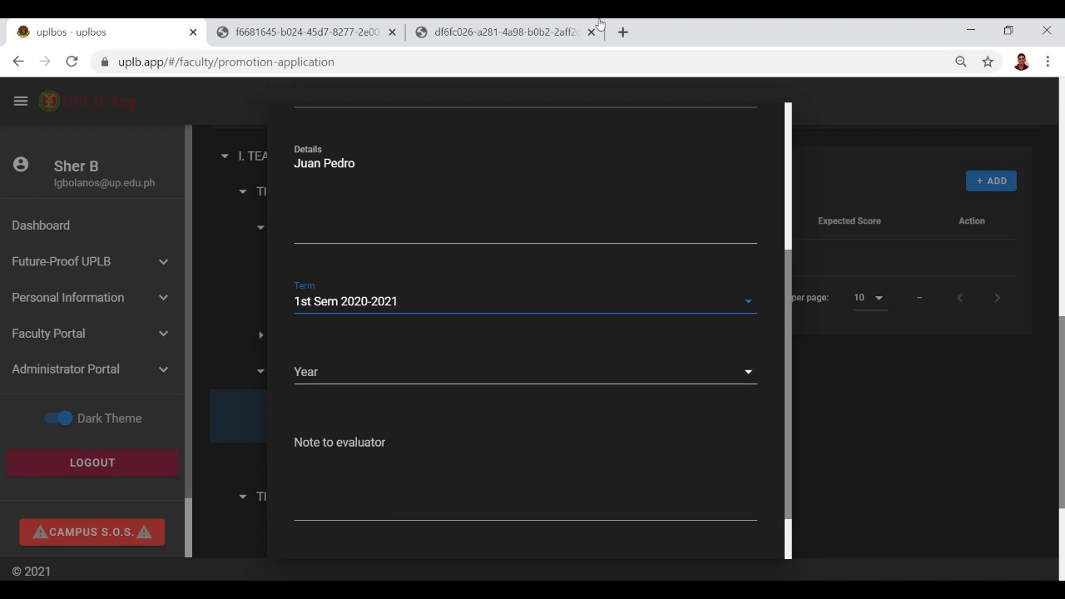
{"action": "scroll", "coordinate": [600, 372], "scroll_direction": "up", "scroll_amount": 1}
{"action": "scroll", "coordinate": [525, 333], "scroll_direction": "down", "scroll_amount": 2}
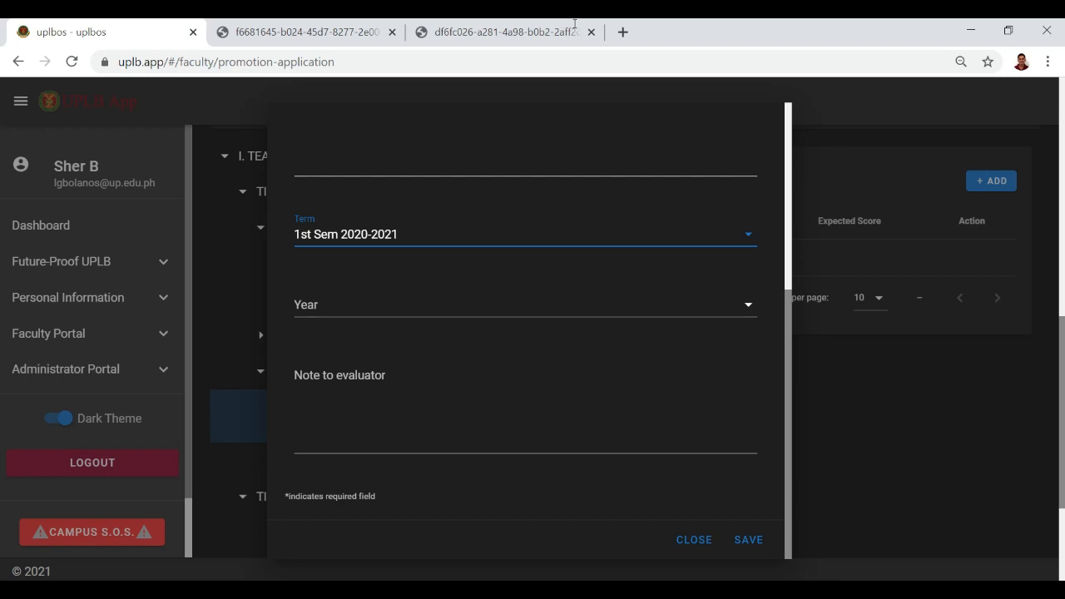
Put the cursor in Note to evaluator and scroll through the form to check the fields.
{"action": "left_click", "coordinate": [391, 399]}
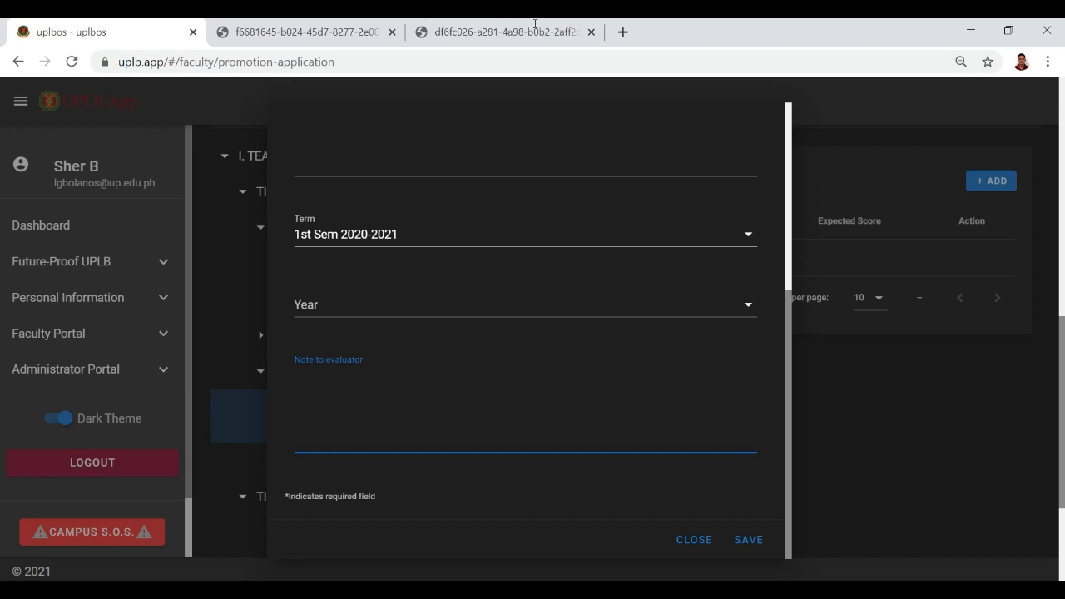
{"action": "scroll", "coordinate": [537, 24], "scroll_direction": "down", "scroll_amount": 2}
{"action": "scroll", "coordinate": [546, 24], "scroll_direction": "up", "scroll_amount": 3}
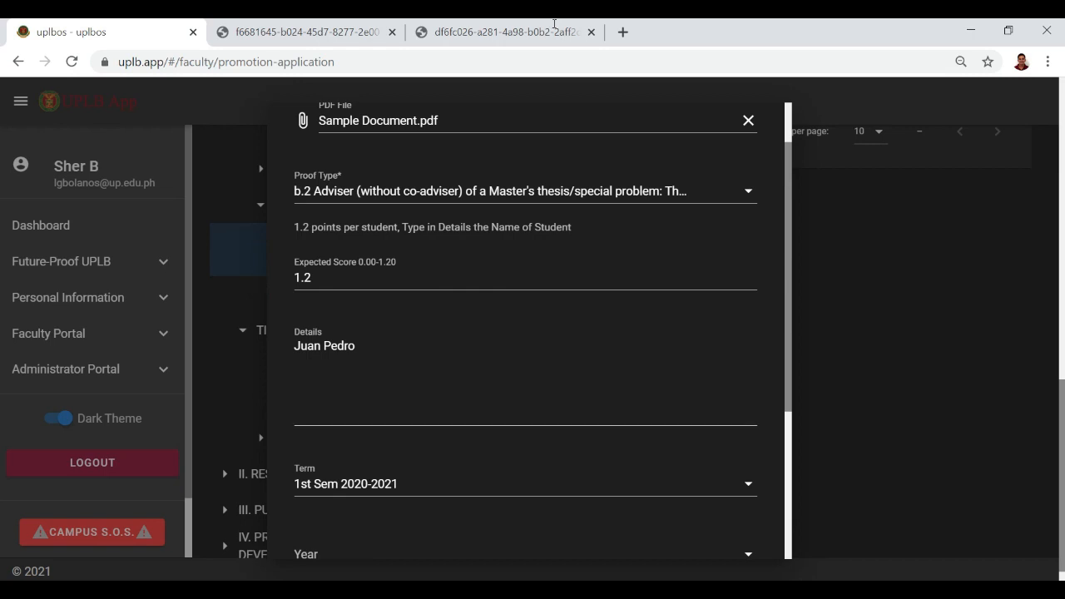
{"action": "scroll", "coordinate": [549, 24], "scroll_direction": "up", "scroll_amount": 1}
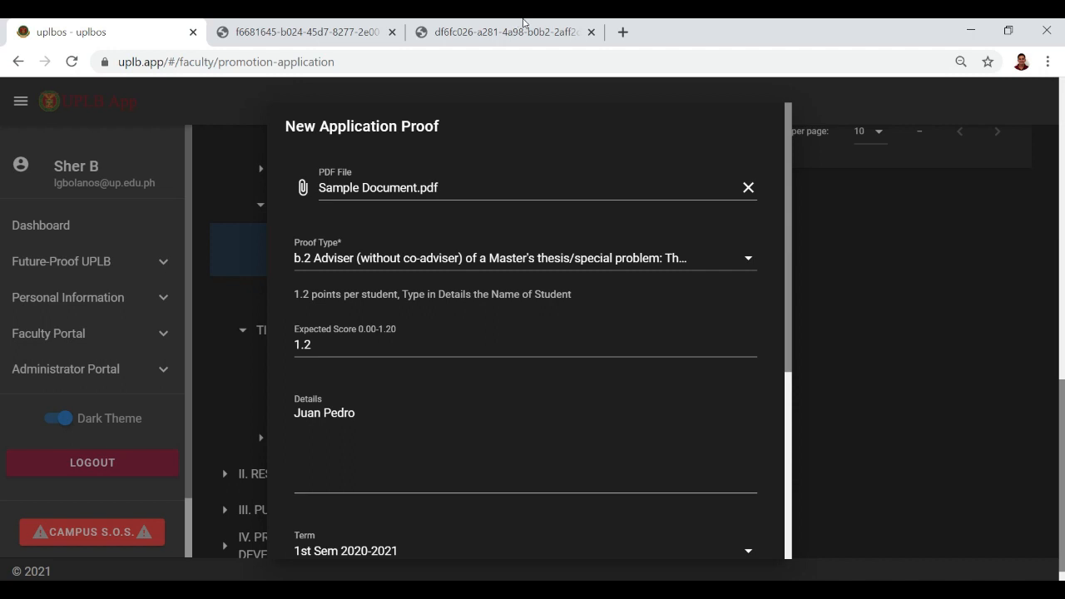
{"action": "scroll", "coordinate": [526, 24], "scroll_direction": "down", "scroll_amount": 2}
{"action": "scroll", "coordinate": [529, 25], "scroll_direction": "up", "scroll_amount": 2}
{"action": "scroll", "coordinate": [529, 24], "scroll_direction": "down", "scroll_amount": 5}
{"action": "scroll", "coordinate": [526, 24], "scroll_direction": "up", "scroll_amount": 4}
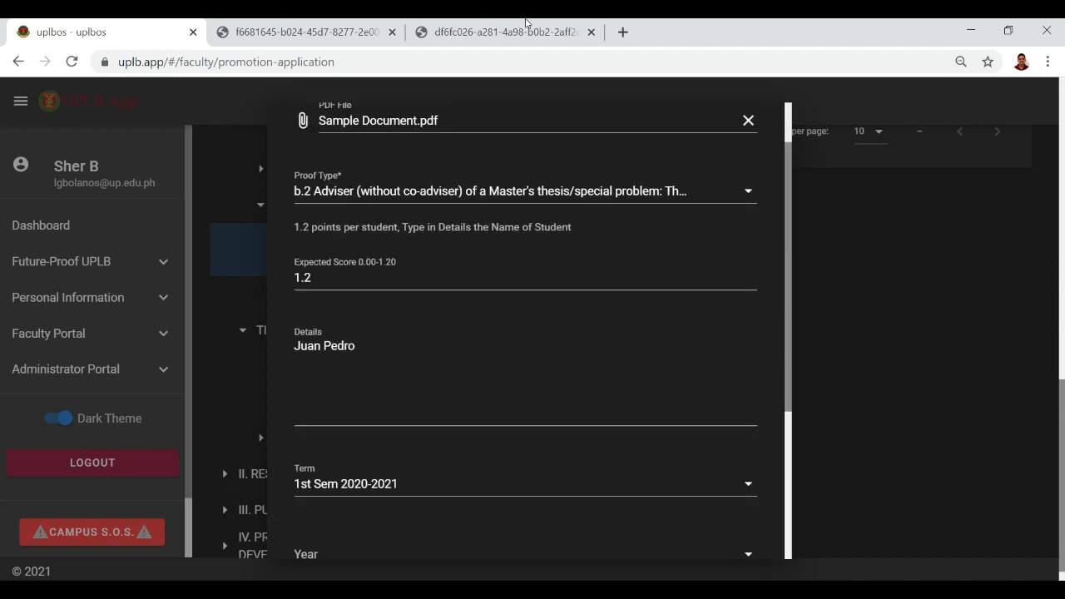
{"action": "scroll", "coordinate": [526, 23], "scroll_direction": "up", "scroll_amount": 1}
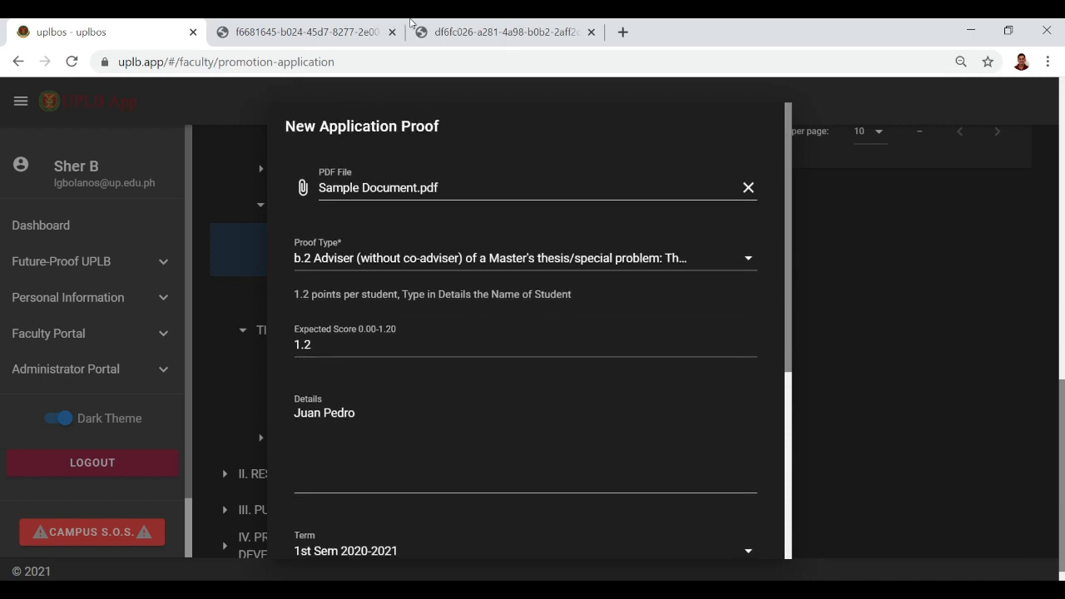
{"action": "scroll", "coordinate": [410, 22], "scroll_direction": "down", "scroll_amount": 1}
{"action": "scroll", "coordinate": [410, 23], "scroll_direction": "down", "scroll_amount": 3}
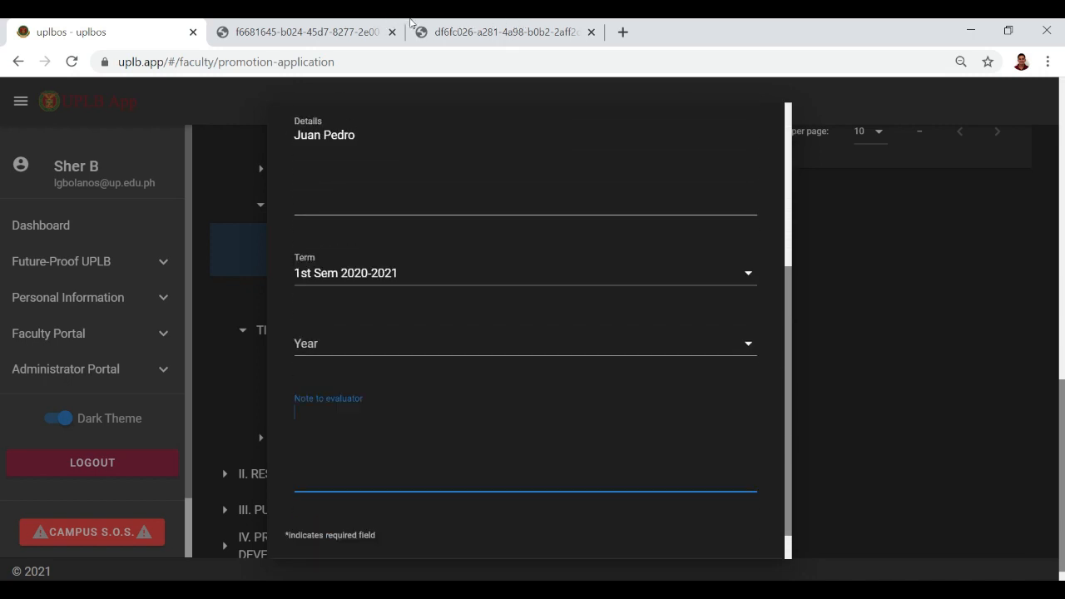
{"action": "scroll", "coordinate": [410, 23], "scroll_direction": "down", "scroll_amount": 1}
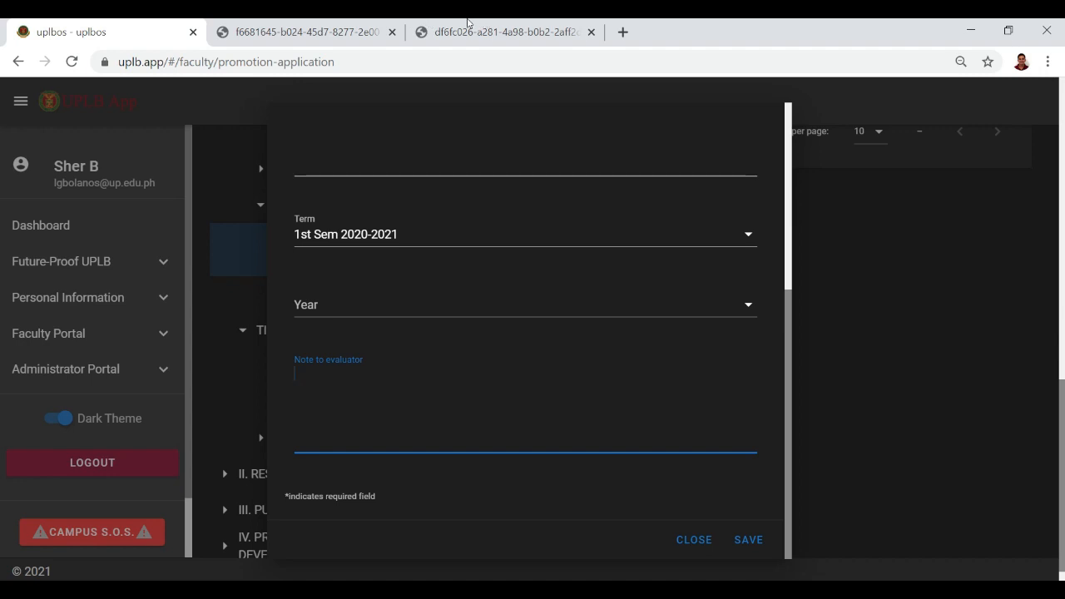
Save the b.2 thesis-adviser proof (score 1.20), view its proof file, and return to the uplbos tab.
{"action": "left_click", "coordinate": [746, 540]}
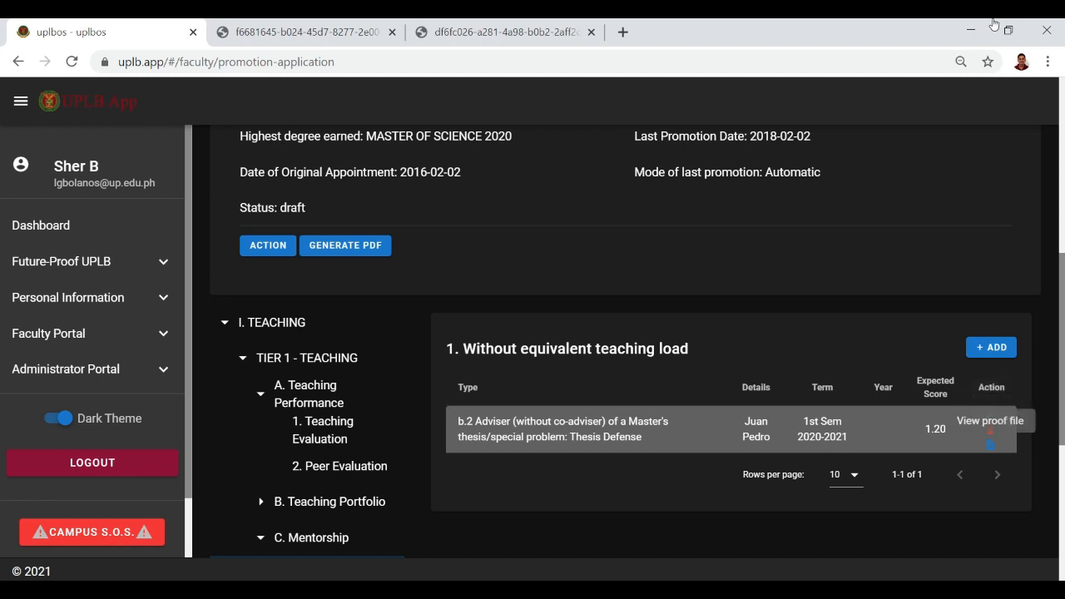
{"action": "key", "text": "Return"}
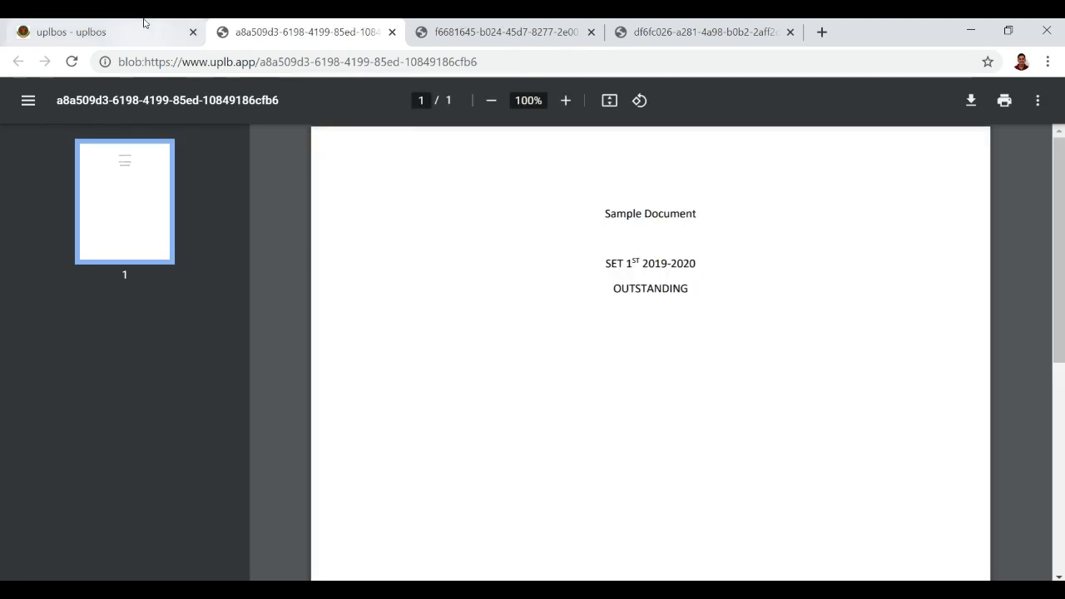
{"action": "left_click", "coordinate": [133, 23]}
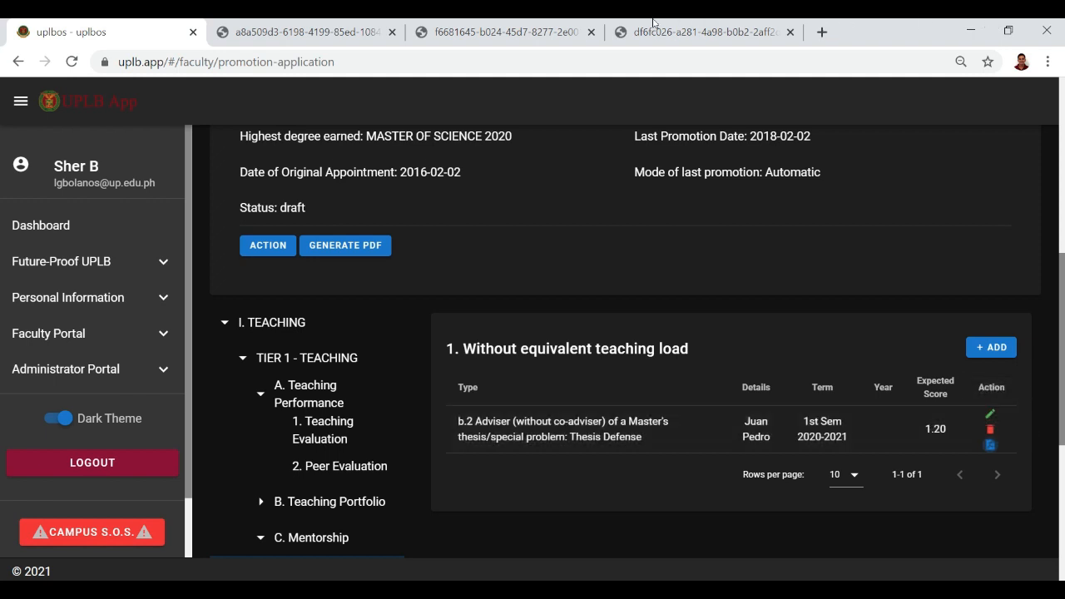
{"action": "scroll", "coordinate": [461, 24], "scroll_direction": "down", "scroll_amount": 1}
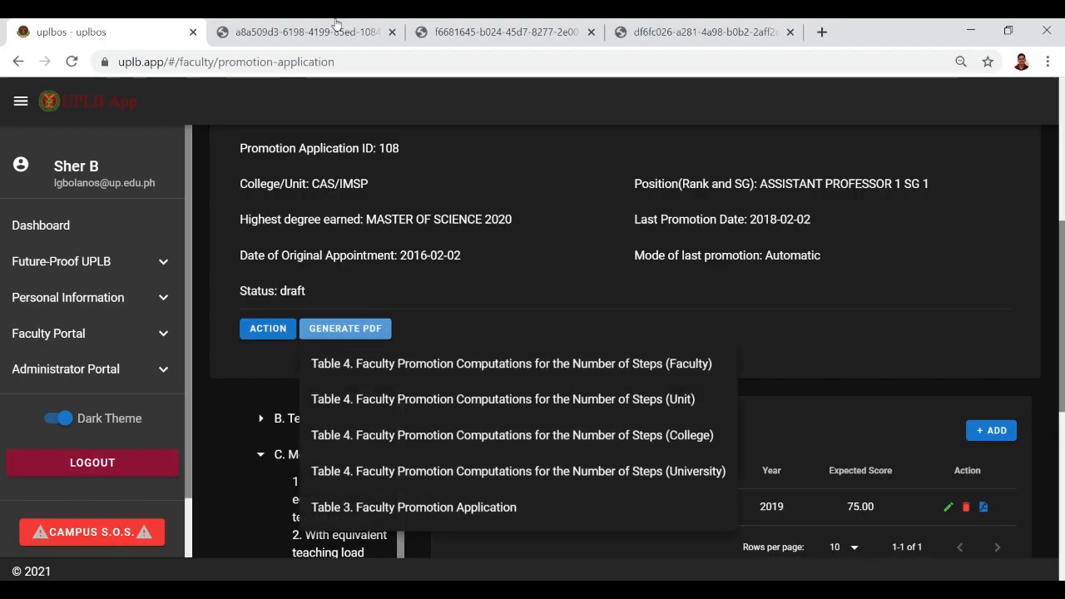
Open the GENERATE PDF dropdown showing the four Table 4 reports and Table 3.
{"action": "left_click", "coordinate": [337, 329]}
{"action": "left_click", "coordinate": [336, 329]}
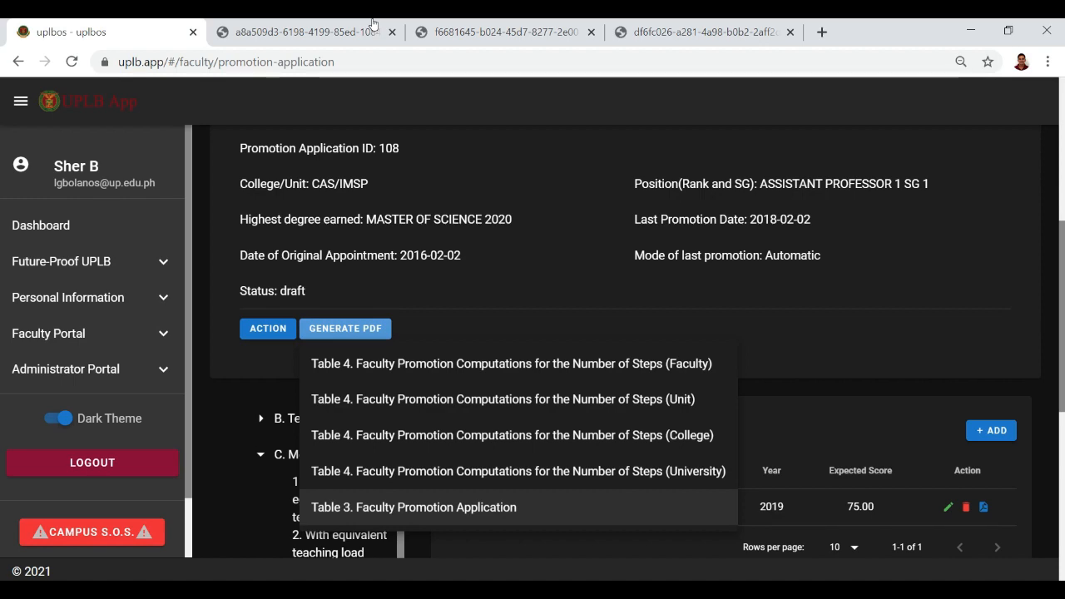
Choose Table 3. Faculty Promotion Application from the GENERATE PDF list.
{"action": "left_click", "coordinate": [414, 507]}
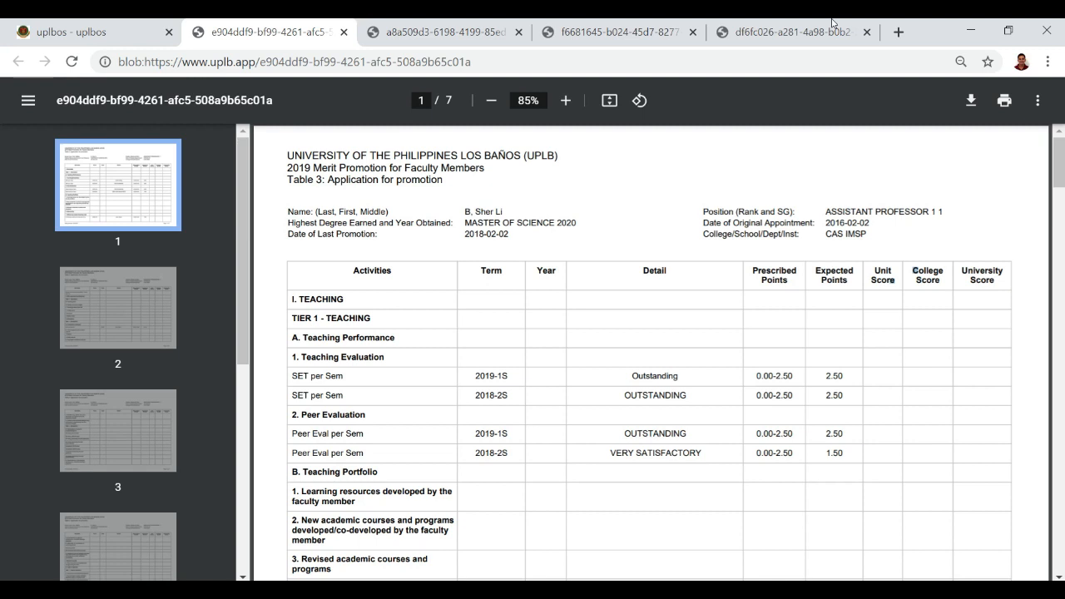
Scroll through the seven-page Table 3 report in the PDF viewer.
{"action": "scroll", "coordinate": [832, 308], "scroll_direction": "down", "scroll_amount": 1}
{"action": "left_click_drag", "start_coordinate": [810, 312], "coordinate": [835, 294]}
{"action": "left_click", "coordinate": [812, 308]}
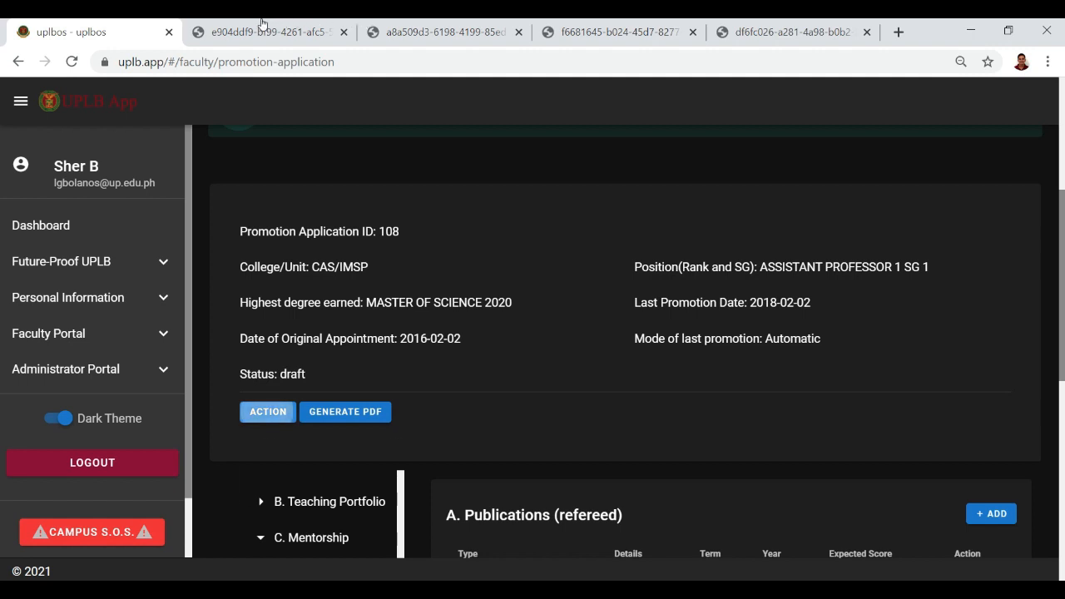
Choose Review & Submit Application under ACTION and click SAVE on the score summary.
{"action": "left_click", "coordinate": [262, 412]}
{"action": "left_click", "coordinate": [306, 446]}
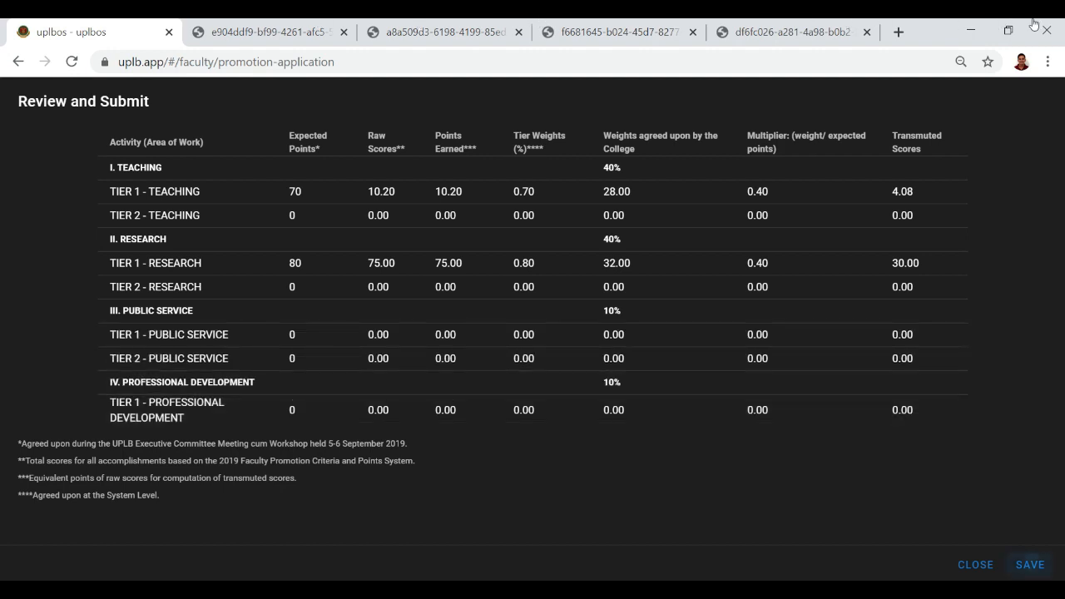
{"action": "left_click", "coordinate": [1031, 565]}
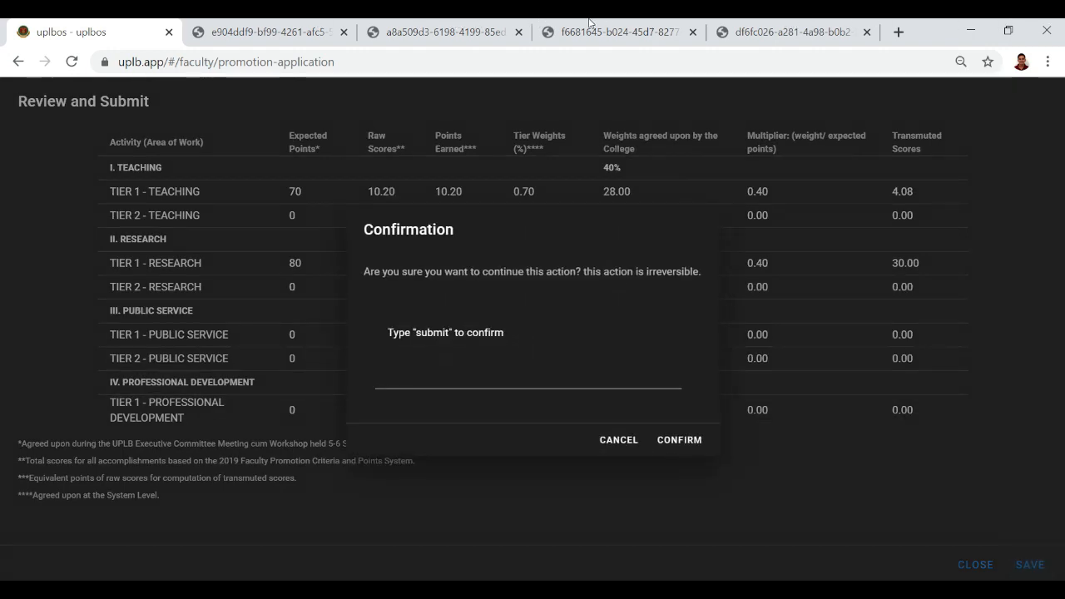
Type 'submit' in the confirmation field and confirm submitting the promotion application.
{"action": "left_click", "coordinate": [467, 377]}
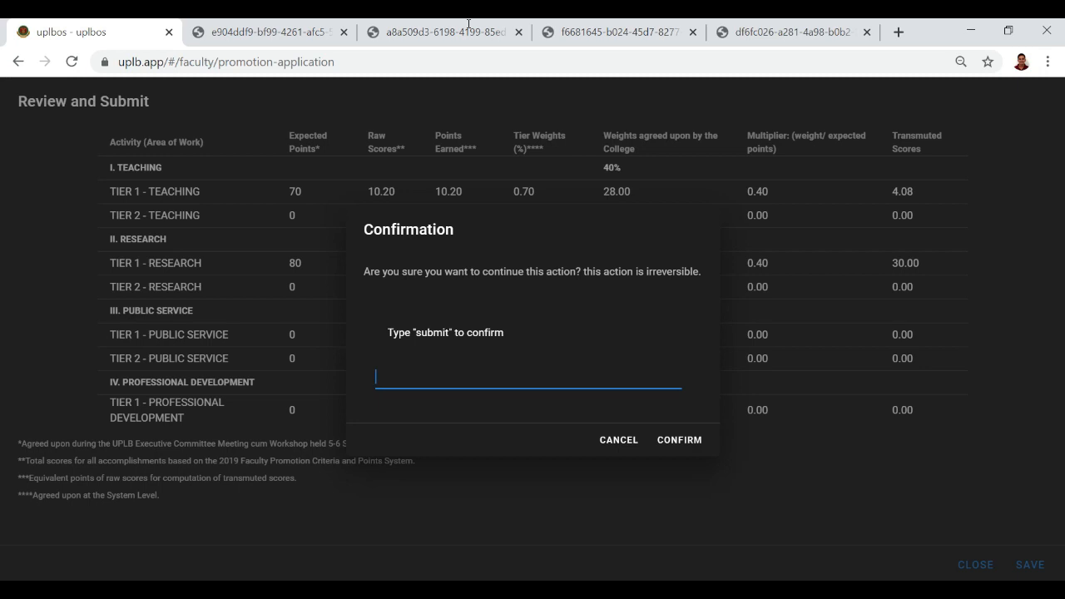
{"action": "type", "text": "subaspasdajasd"}
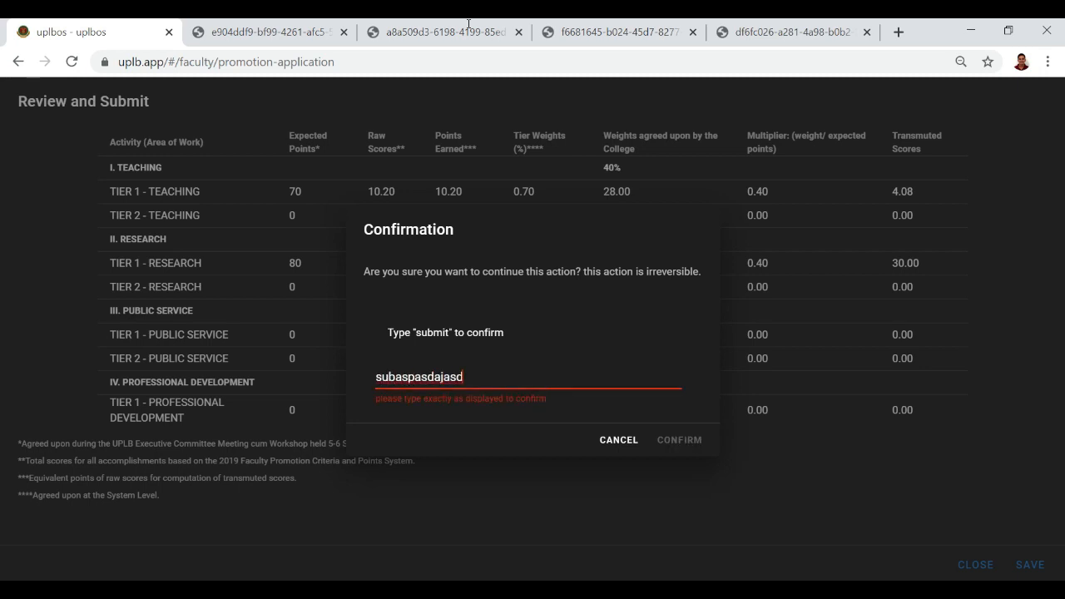
{"action": "type", "text": "adaassdasdas"}
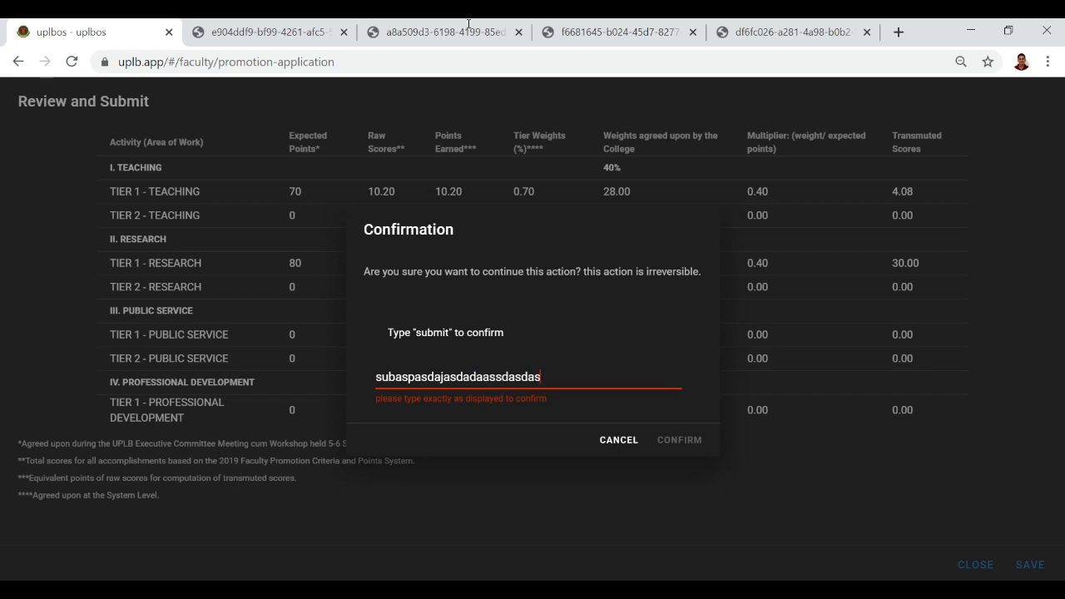
{"action": "key", "text": "BackSpace"}
{"action": "key", "text": "BackSpace"}
{"action": "key", "text": "BackSpace"}
{"action": "key", "text": "BackSpace"}
{"action": "key", "text": "BackSpace"}
{"action": "key", "text": "BackSpace"}
{"action": "key", "text": "BackSpace"}
{"action": "key", "text": "BackSpace"}
{"action": "key", "text": "BackSpace"}
{"action": "key", "text": "BackSpace"}
{"action": "key", "text": "BackSpace"}
{"action": "key", "text": "BackSpace"}
{"action": "key", "text": "BackSpace"}
{"action": "key", "text": "BackSpace"}
{"action": "key", "text": "BackSpace"}
{"action": "key", "text": "BackSpace"}
{"action": "key", "text": "BackSpace"}
{"action": "key", "text": "BackSpace"}
{"action": "key", "text": "BackSpace"}
{"action": "key", "text": "BackSpace"}
{"action": "key", "text": "BackSpace"}
{"action": "type", "text": "submit"}
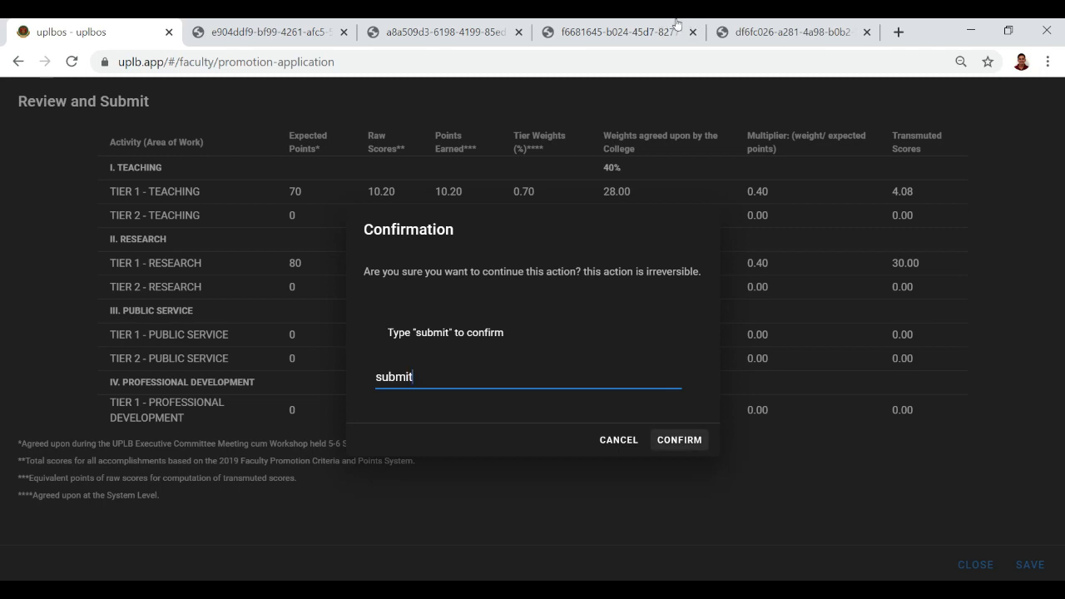
{"action": "key", "text": "BackSpace"}
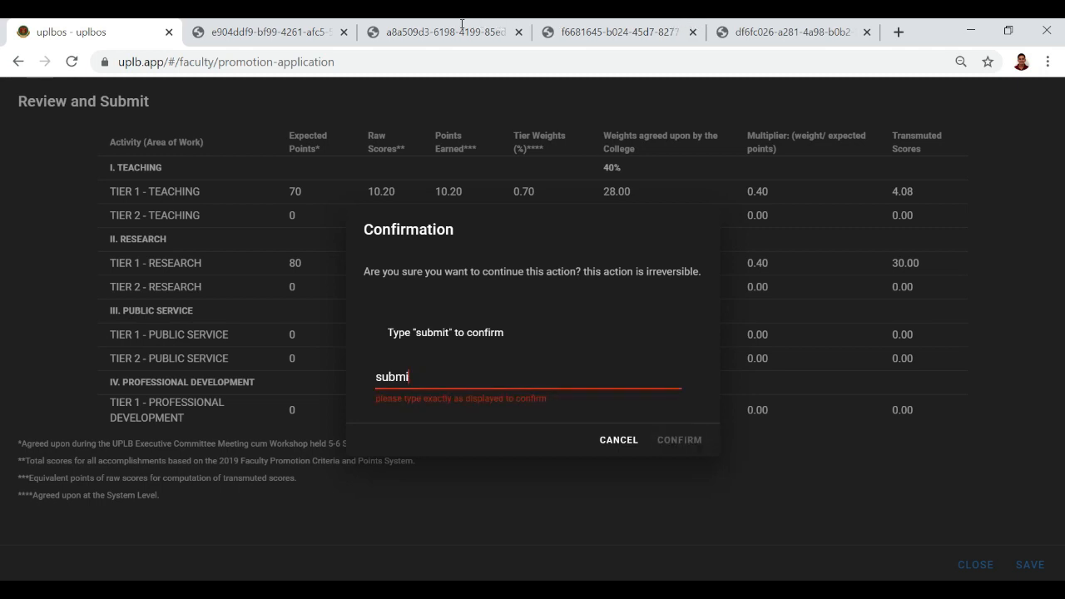
{"action": "type", "text": "t"}
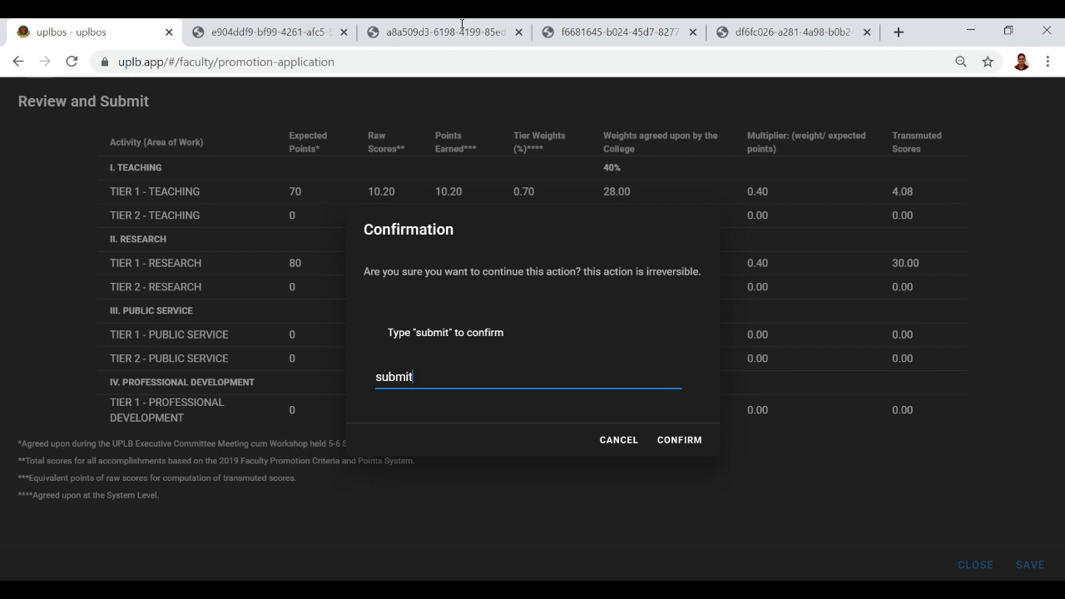
{"action": "left_click", "coordinate": [560, 24]}
{"action": "key", "text": "Tab"}
{"action": "type", "text": "s"}
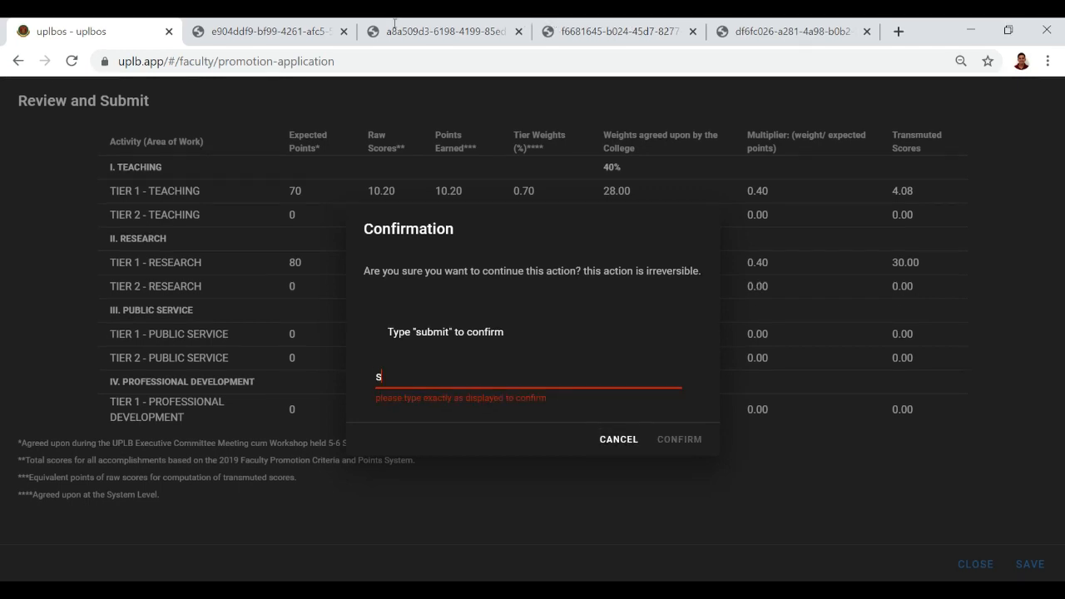
{"action": "type", "text": "ubmit"}
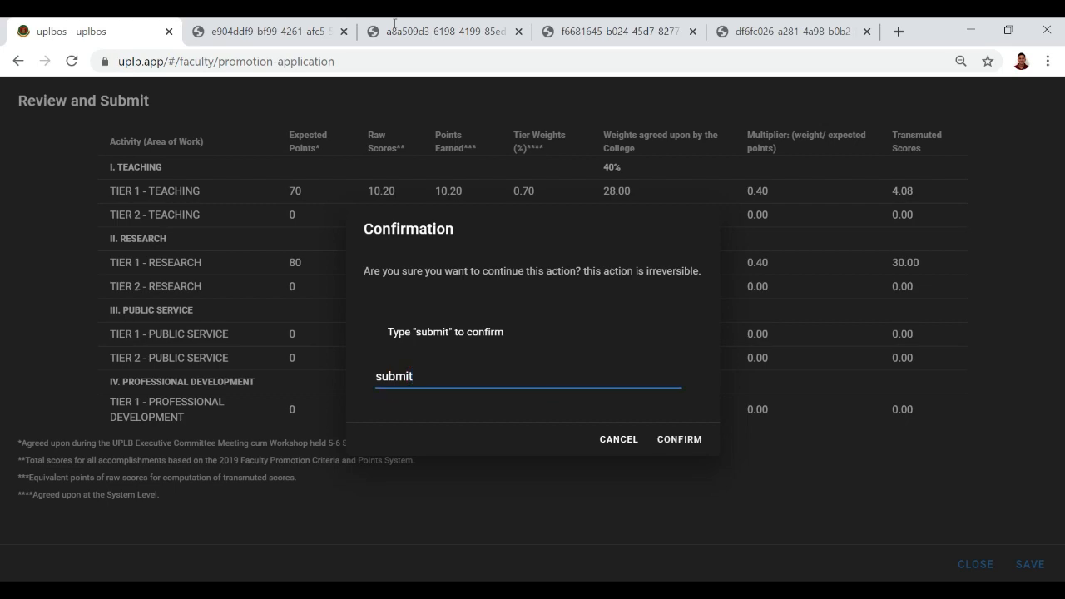
{"action": "left_click", "coordinate": [686, 439]}
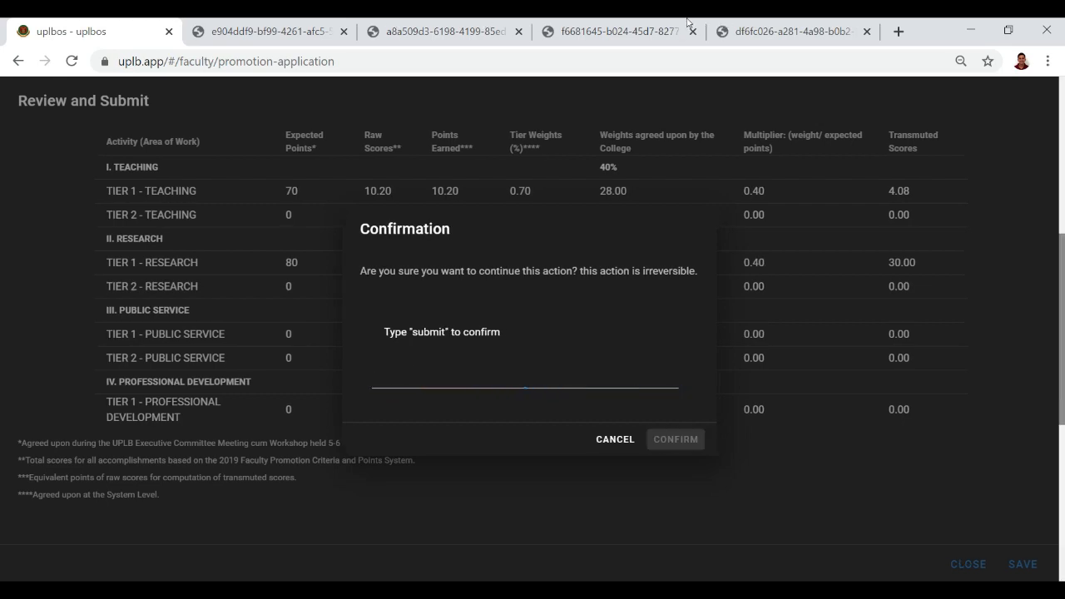